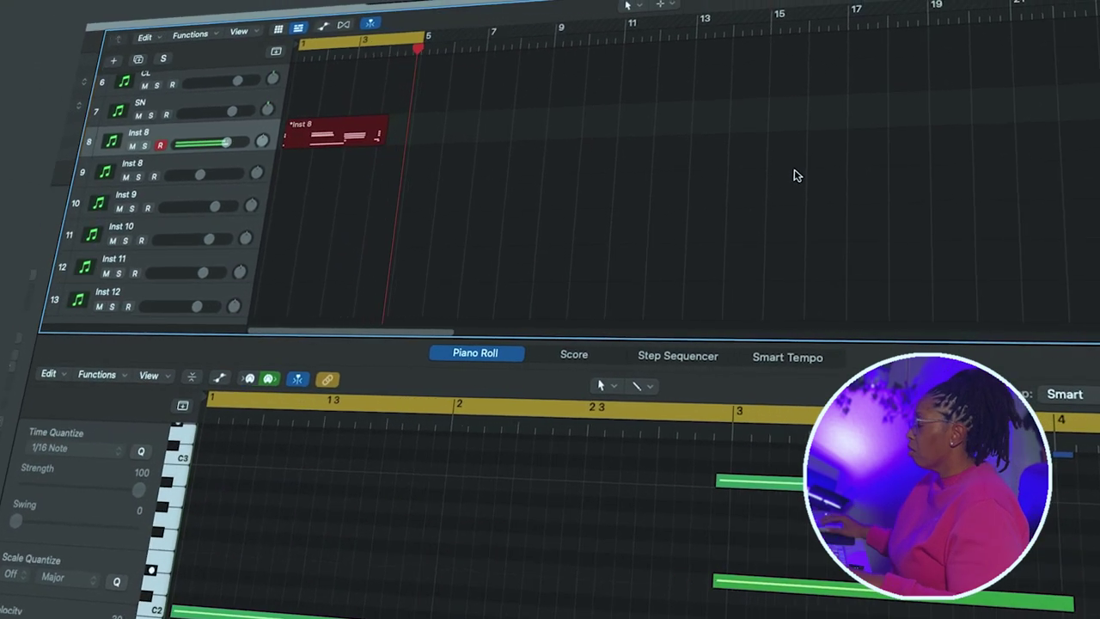
# Finish recording the Inst 8 chords, layer them on the second Inst 8 track, and balance the two layers' volumes
pyautogui.press('space')
pyautogui.press('l')
pyautogui.press('l')
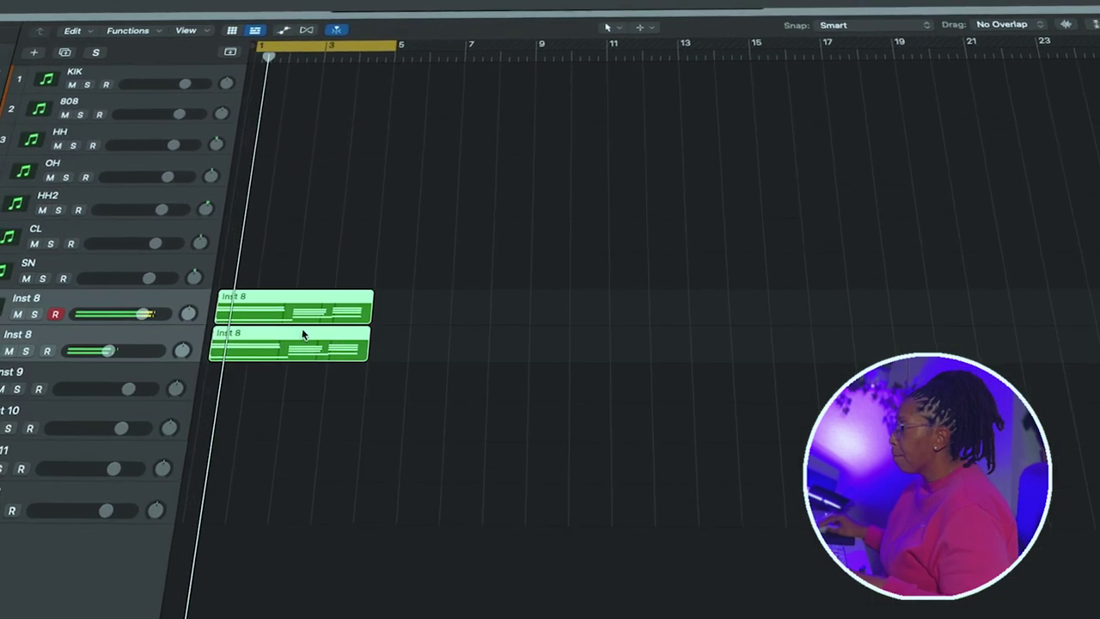
pyautogui.click(296, 379)
pyautogui.moveTo(112, 318); pyautogui.dragTo(76, 320)
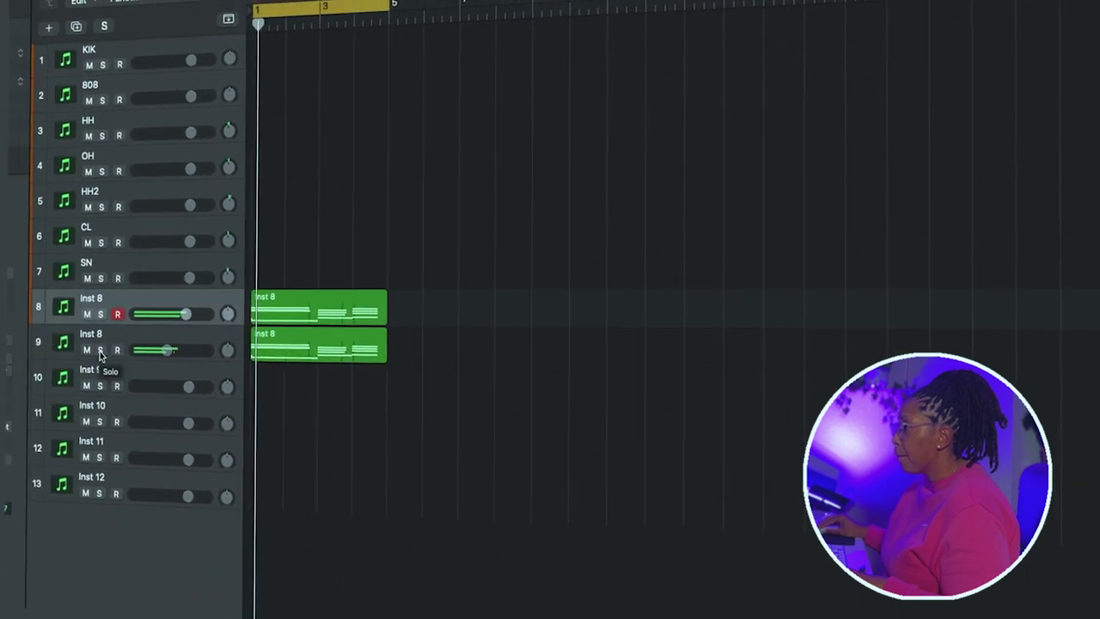
pyautogui.click(207, 345)
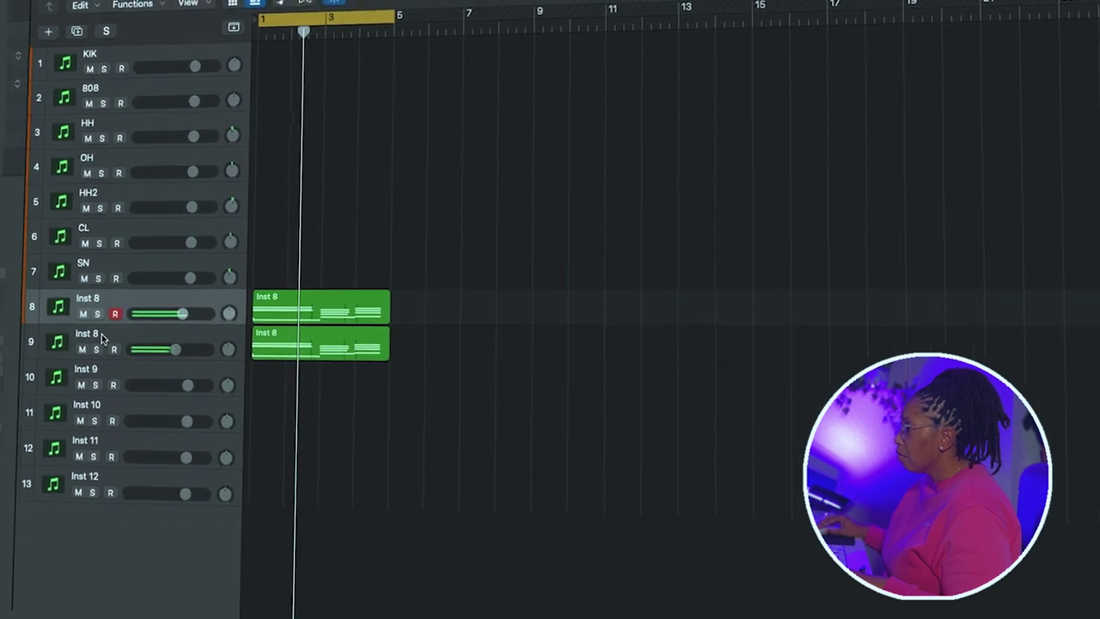
# Open the second Inst 8 track's chord region in the Piano Roll and review its notes during playback
pyautogui.click(102, 337)
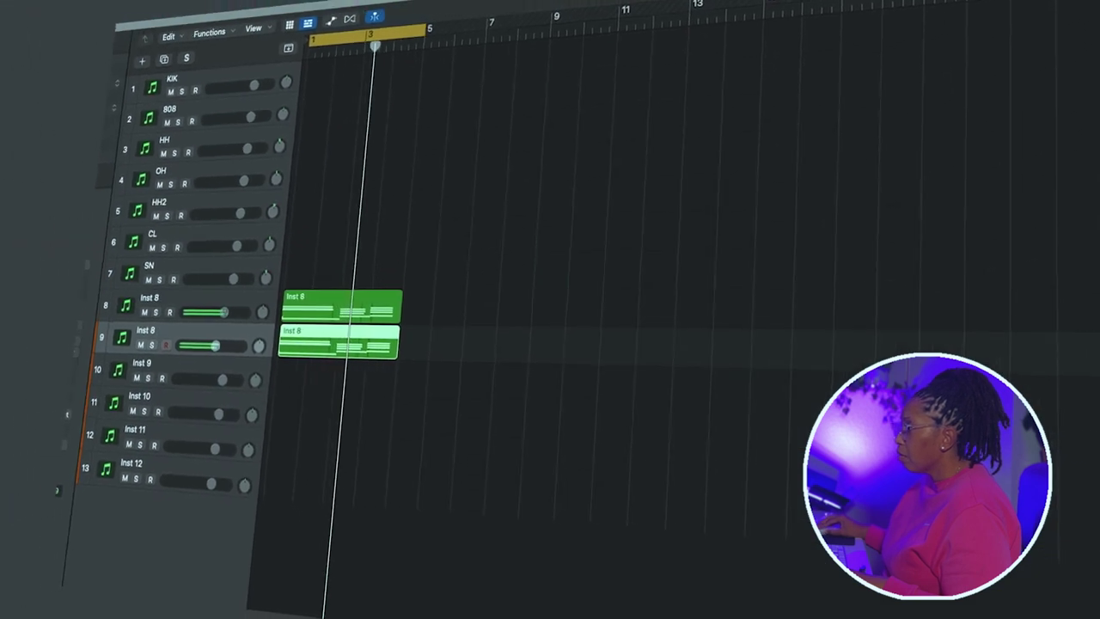
pyautogui.doubleClick(332, 356)
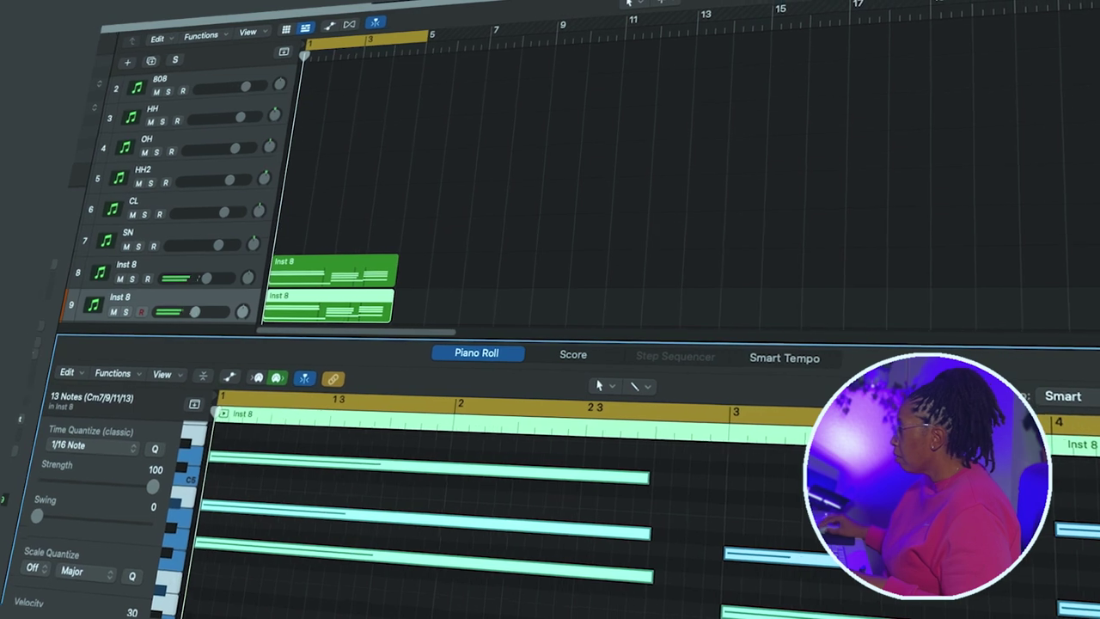
pyautogui.press('space')
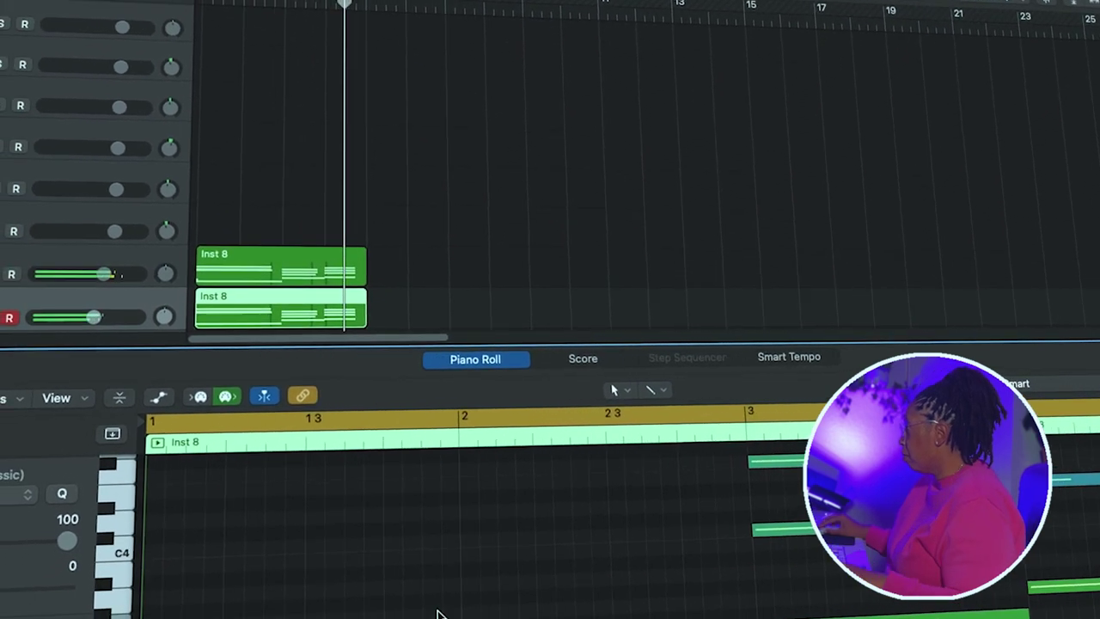
pyautogui.scroll(-4, 616, 577)
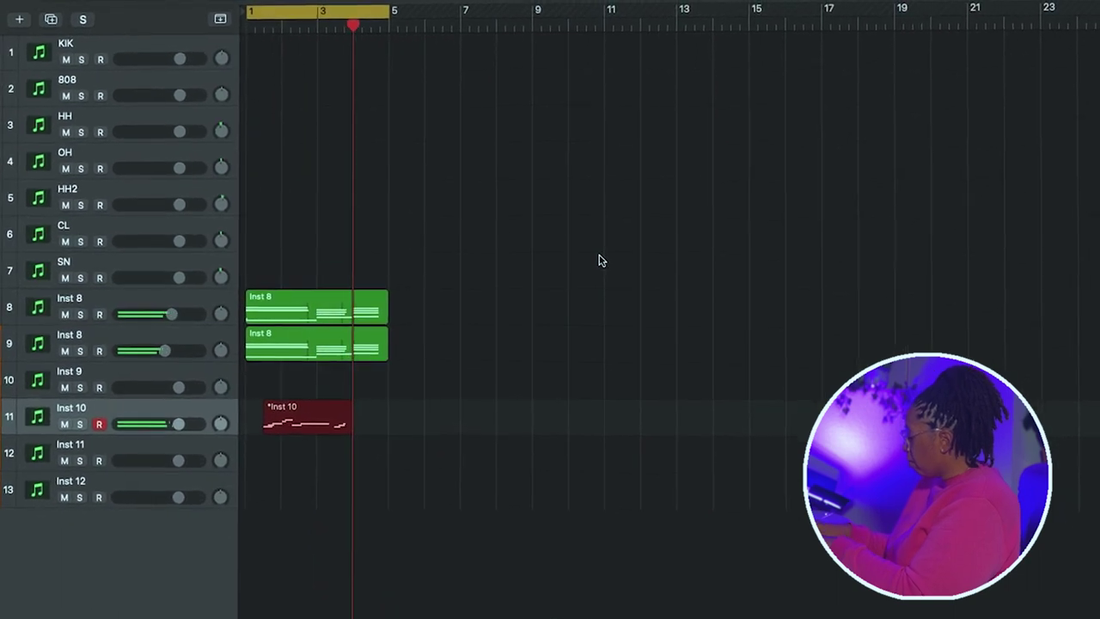
# Finish recording the Inst 10 melody and set its Initial Reverse effect to 1/2 bar with a 68/32 dry/wet mix
pyautogui.press('space')
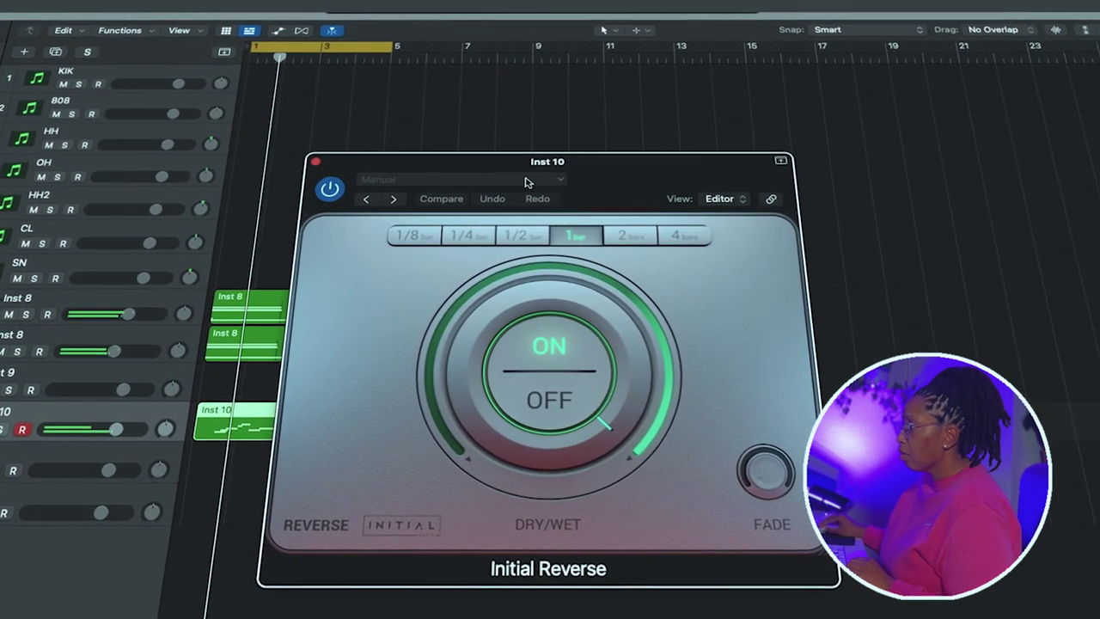
pyautogui.moveTo(518, 293)
pyautogui.moveTo(520, 293); pyautogui.dragTo(499, 267)
pyautogui.click(520, 227)
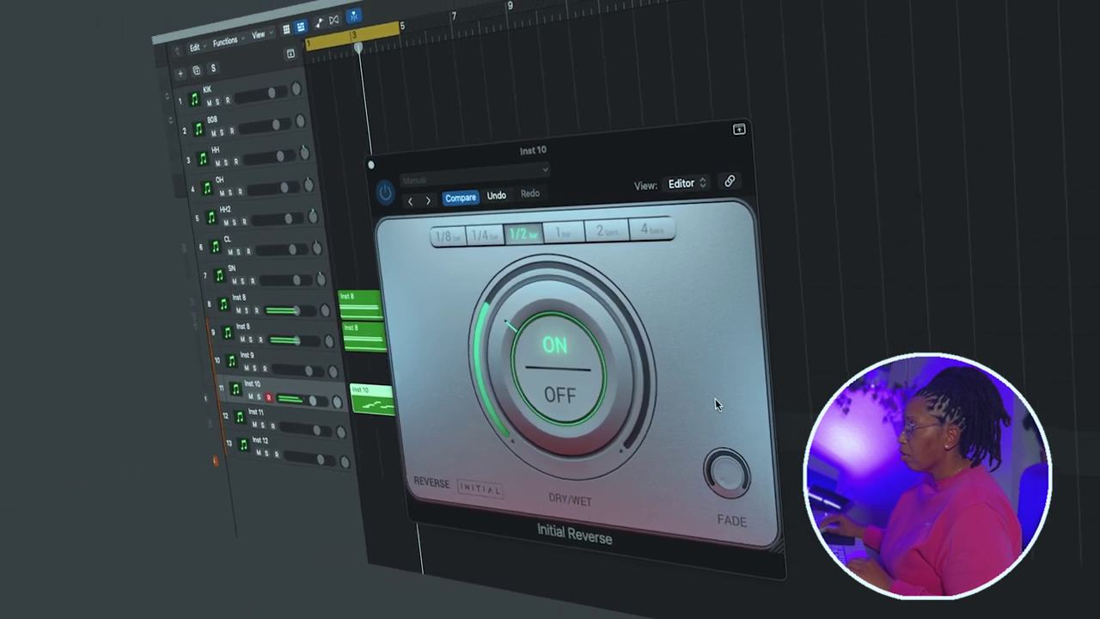
# Raise the Fade slightly in Inst 10's Initial Reverse effect and set the reverse length to 1/4 bar
pyautogui.moveTo(728, 468); pyautogui.dragTo(720, 447)
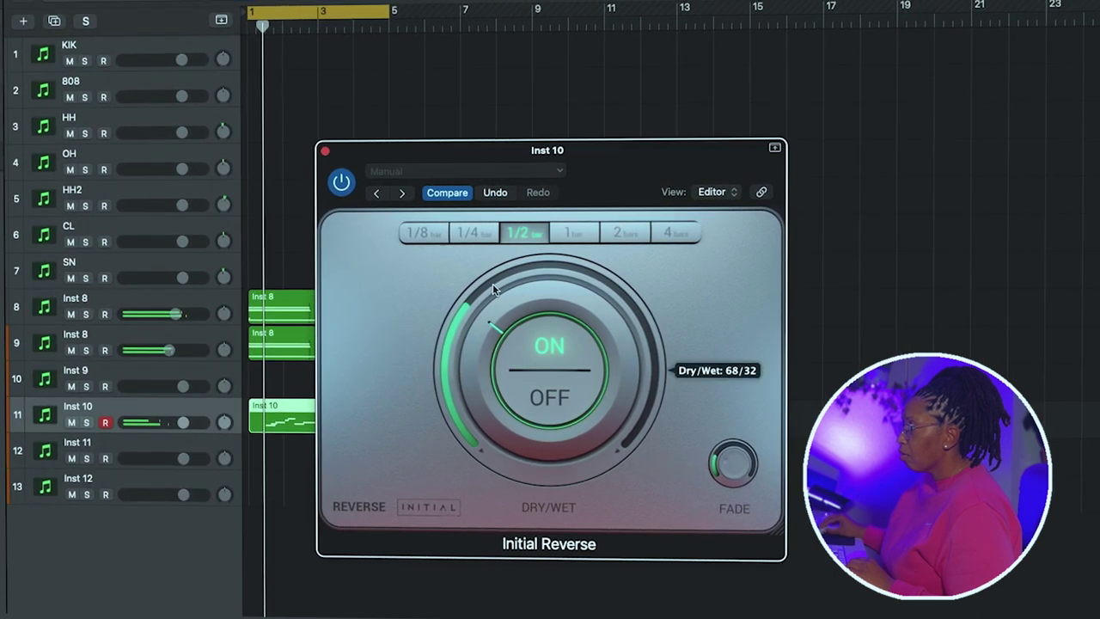
pyautogui.click(476, 234)
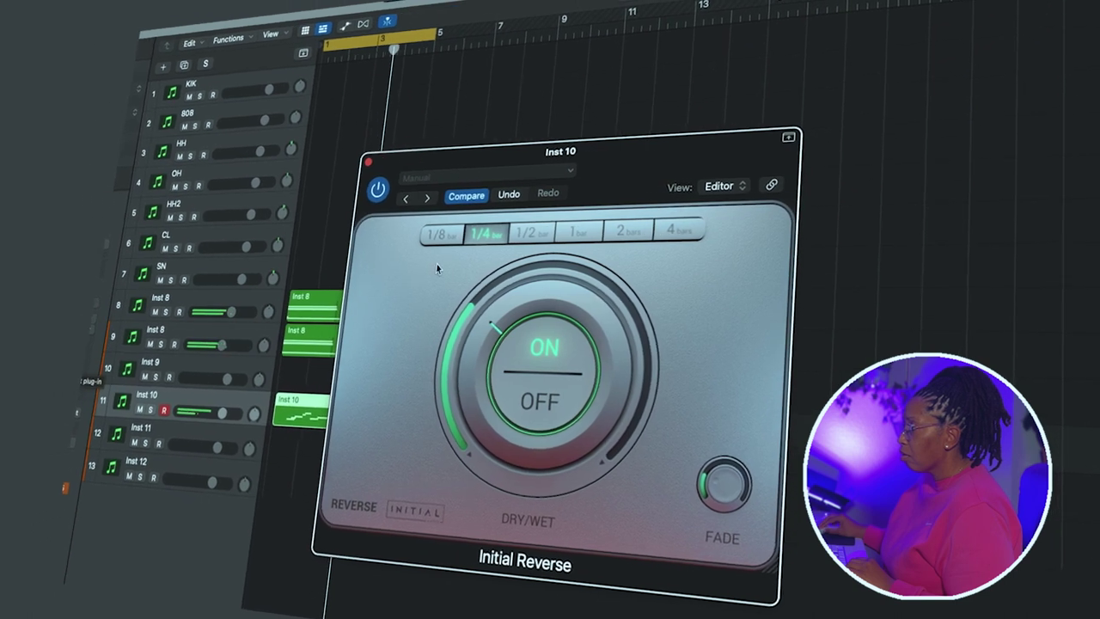
pyautogui.moveTo(442, 269); pyautogui.dragTo(447, 284)
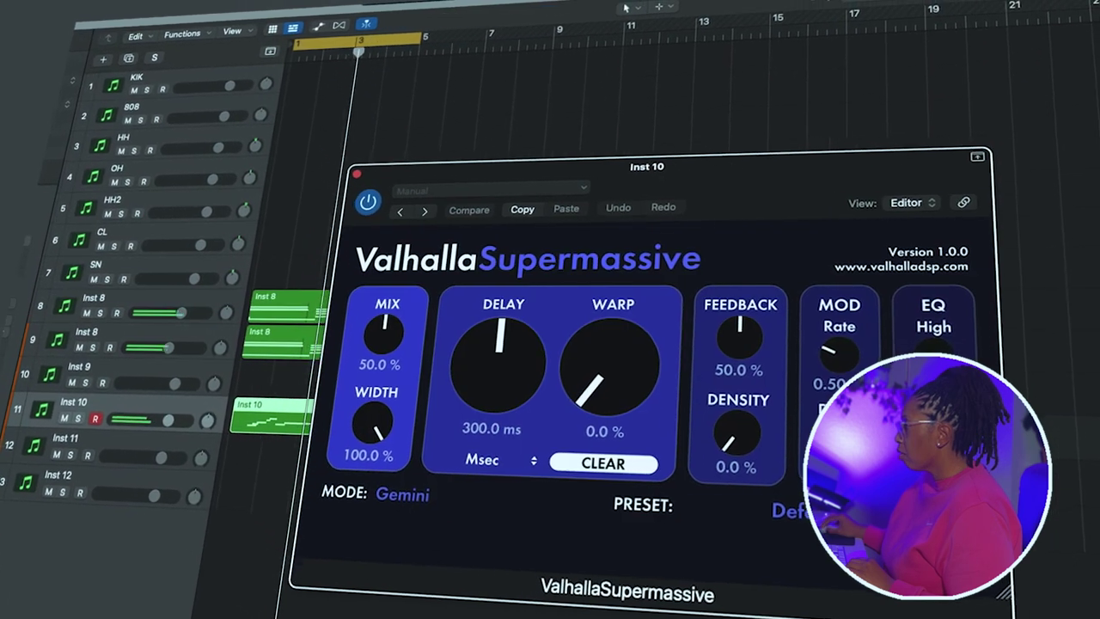
# Set Inst 10's ValhallaSupermassive mix to 42.9% and feedback to 43.0%, and adjust the auto-panner's beat-synced LFO length
pyautogui.moveTo(383, 329); pyautogui.dragTo(382, 344)
pyautogui.moveTo(767, 331); pyautogui.dragTo(748, 340)
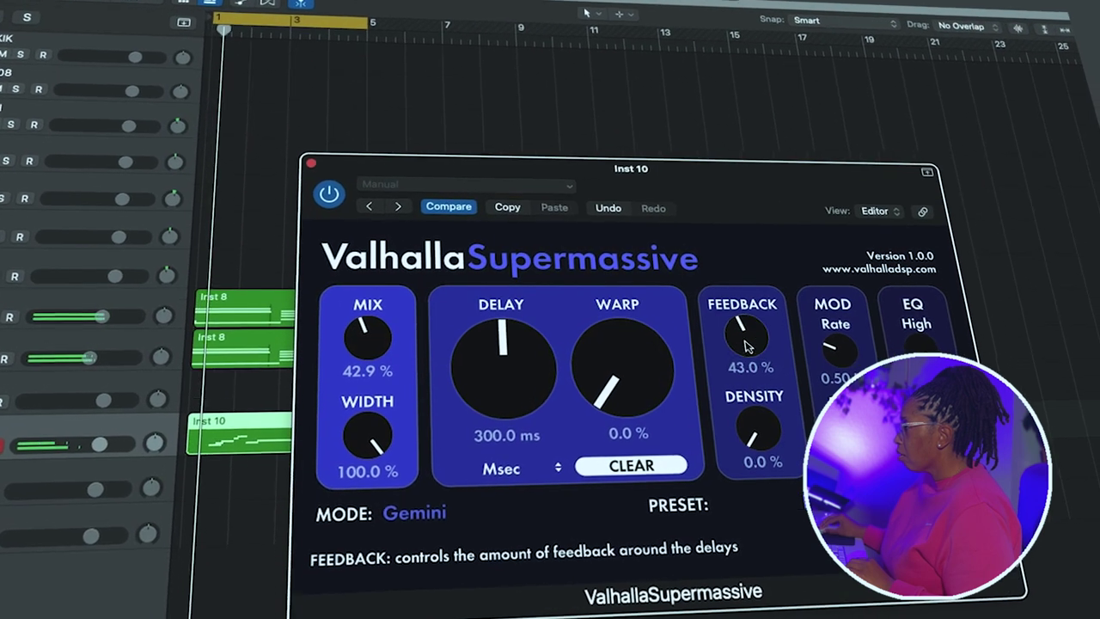
pyautogui.click(303, 155)
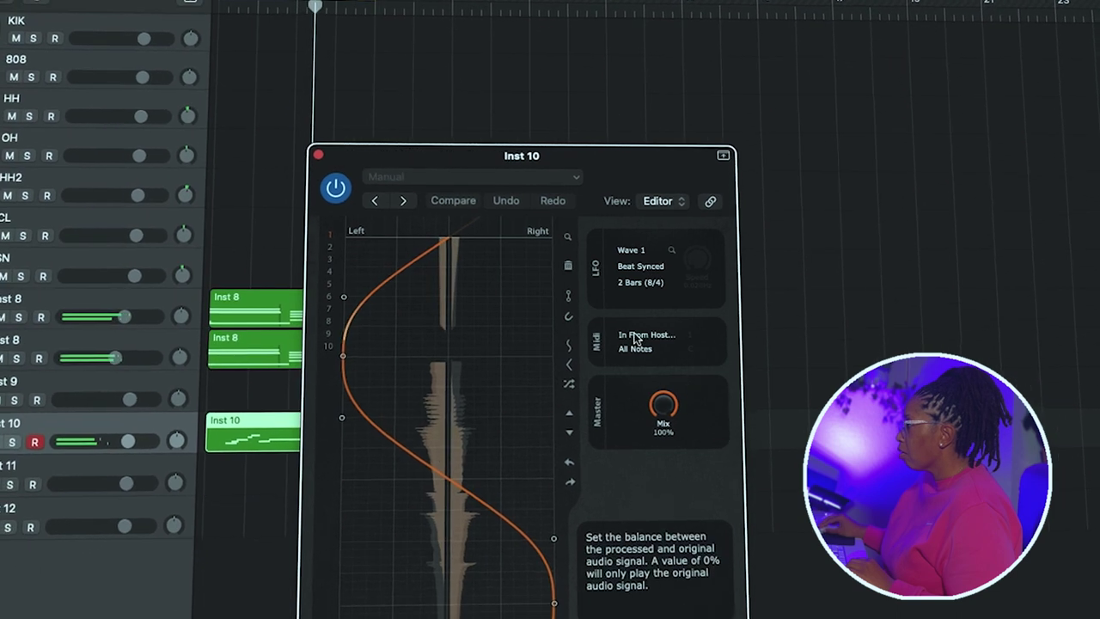
pyautogui.click(638, 281)
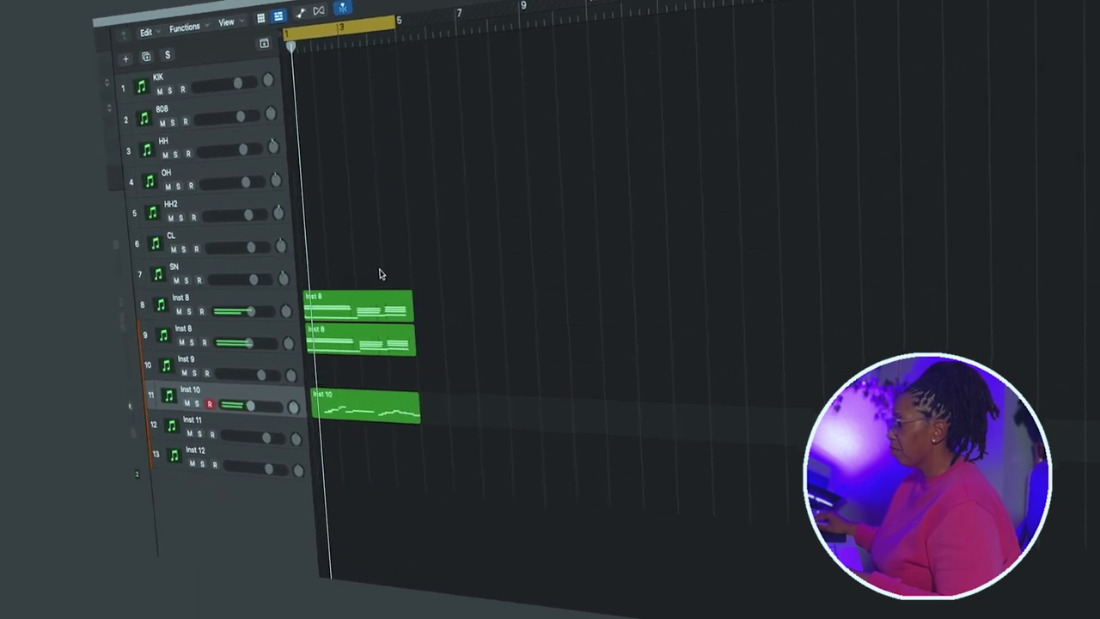
# Move the Inst 10 track directly below the two Inst 8 tracks and record a part on Inst 9
pyautogui.moveTo(181, 401); pyautogui.dragTo(120, 404)
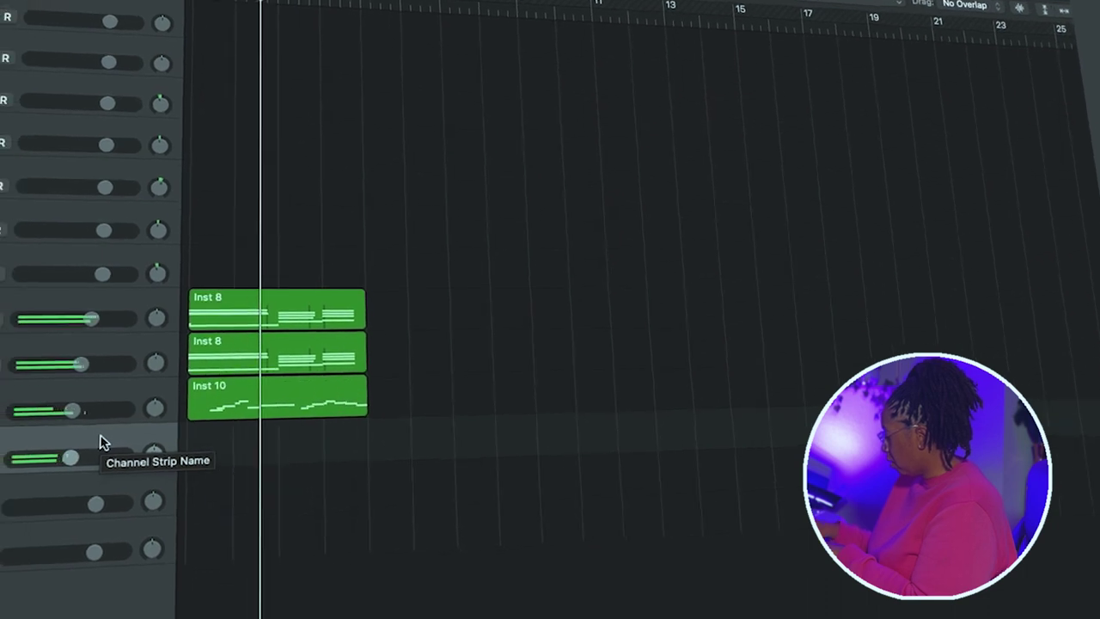
pyautogui.press('r')
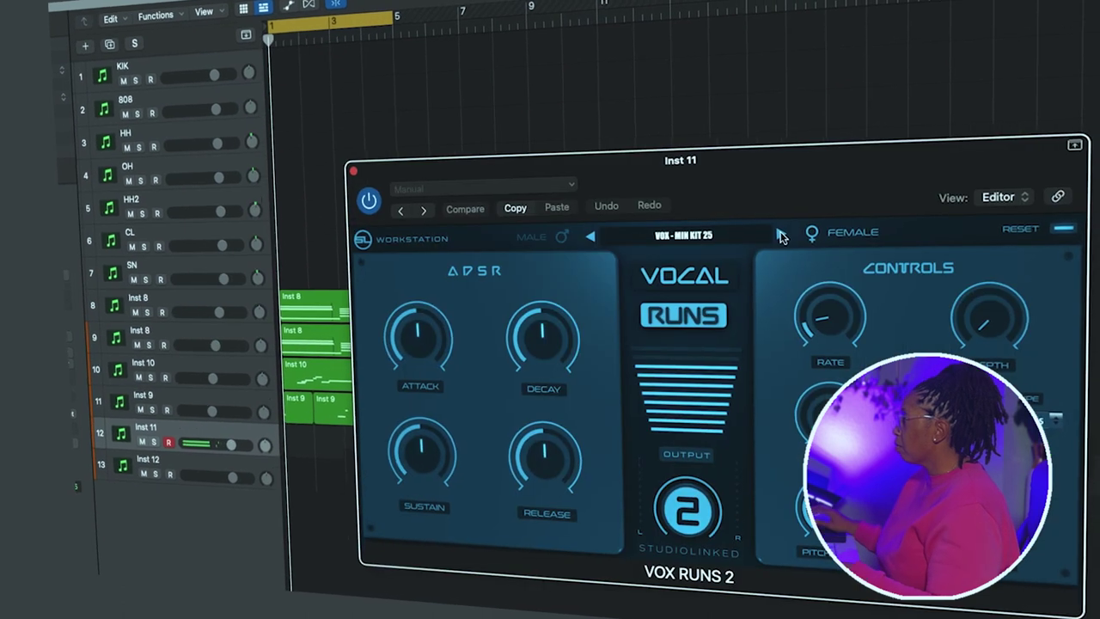
# Audition the female presets following VOX - MIN KIT 25 in Vox Runs 2 on the Inst 11 track
pyautogui.click(782, 236)
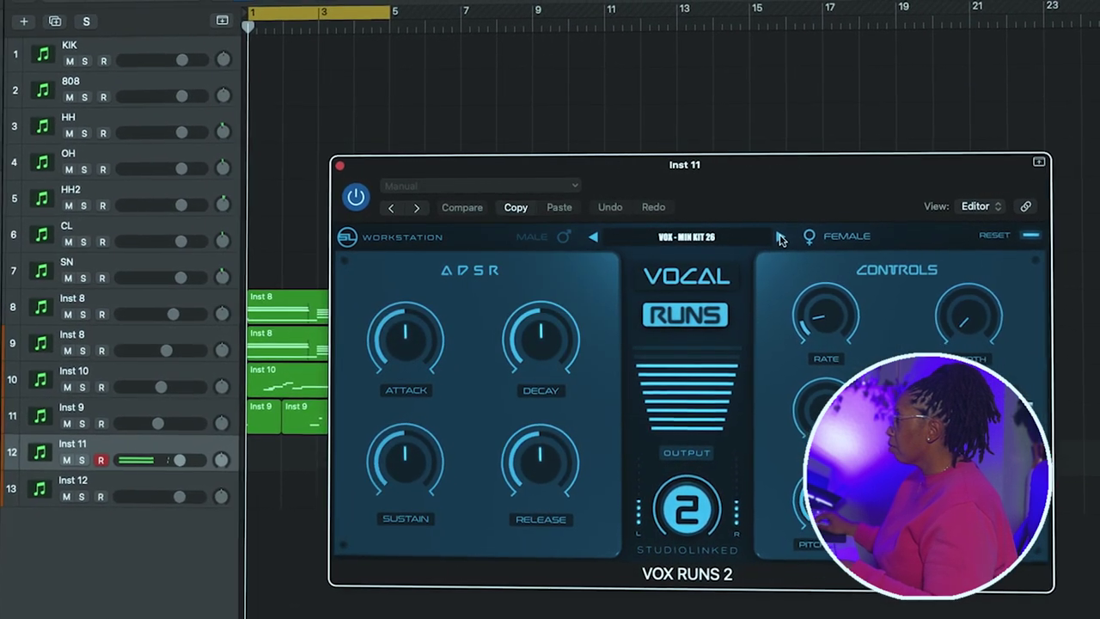
pyautogui.click(778, 238)
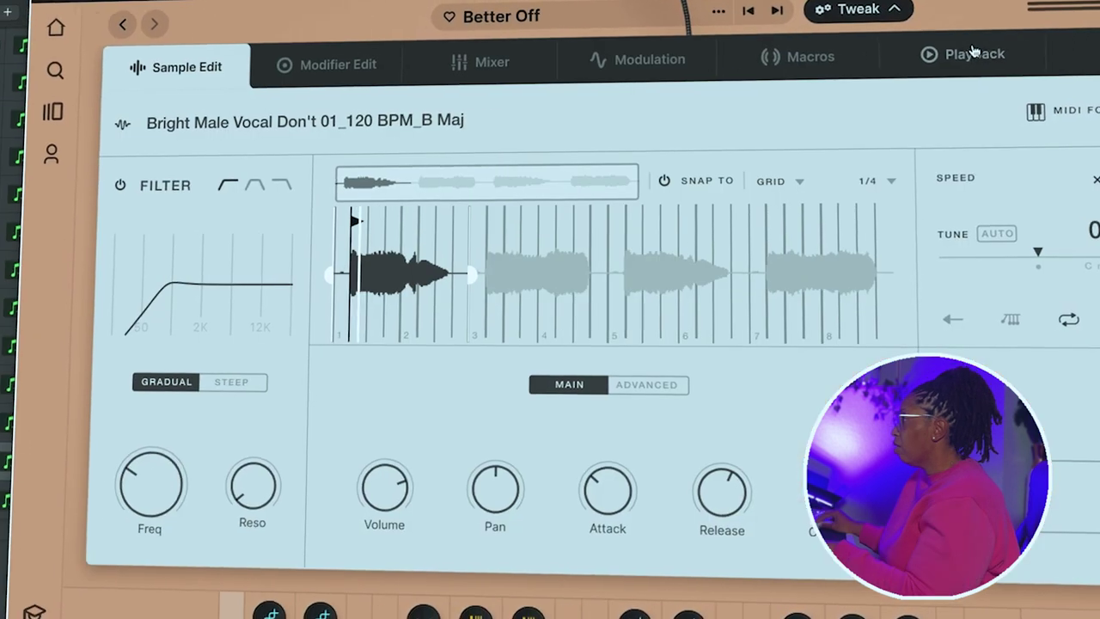
# In the Better Off kit's playback settings, set the speed to x1 and turn Legato on
pyautogui.click(974, 54)
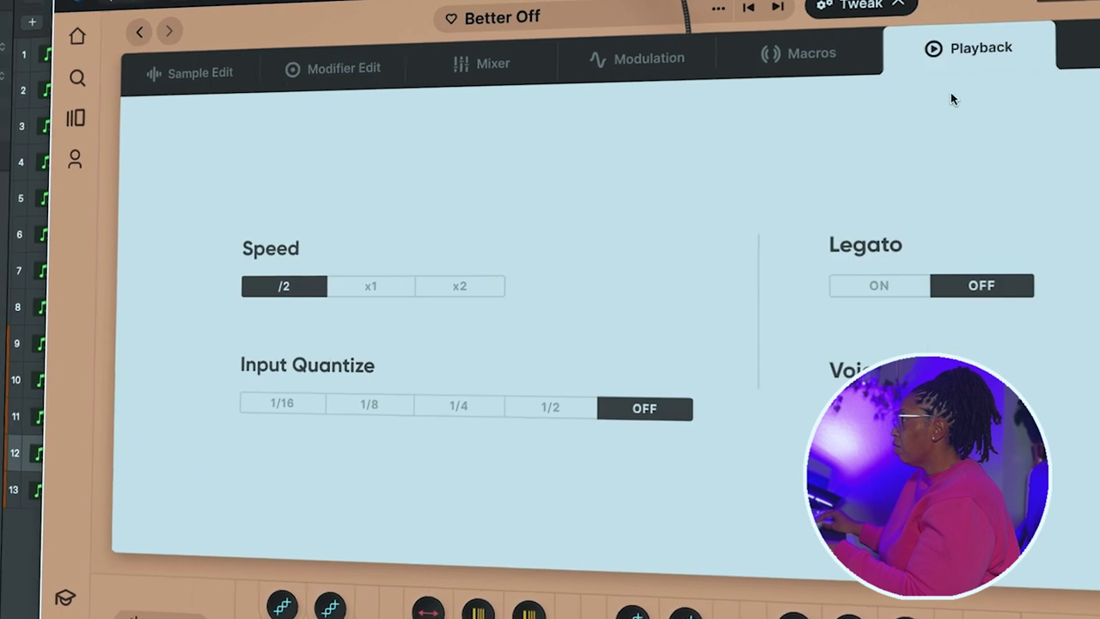
pyautogui.click(370, 287)
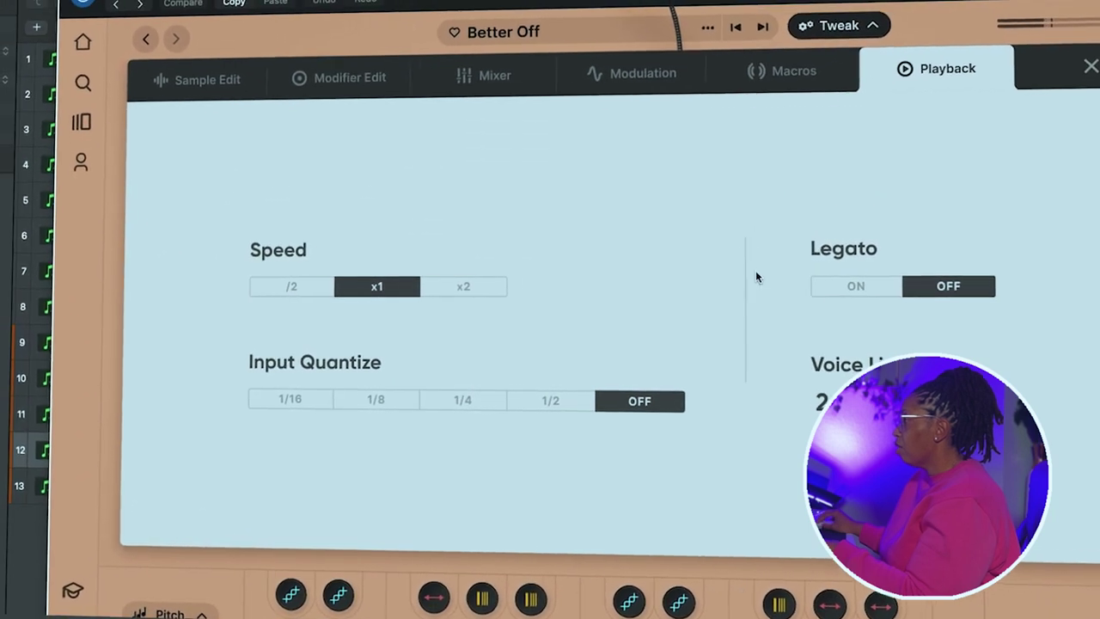
pyautogui.click(850, 290)
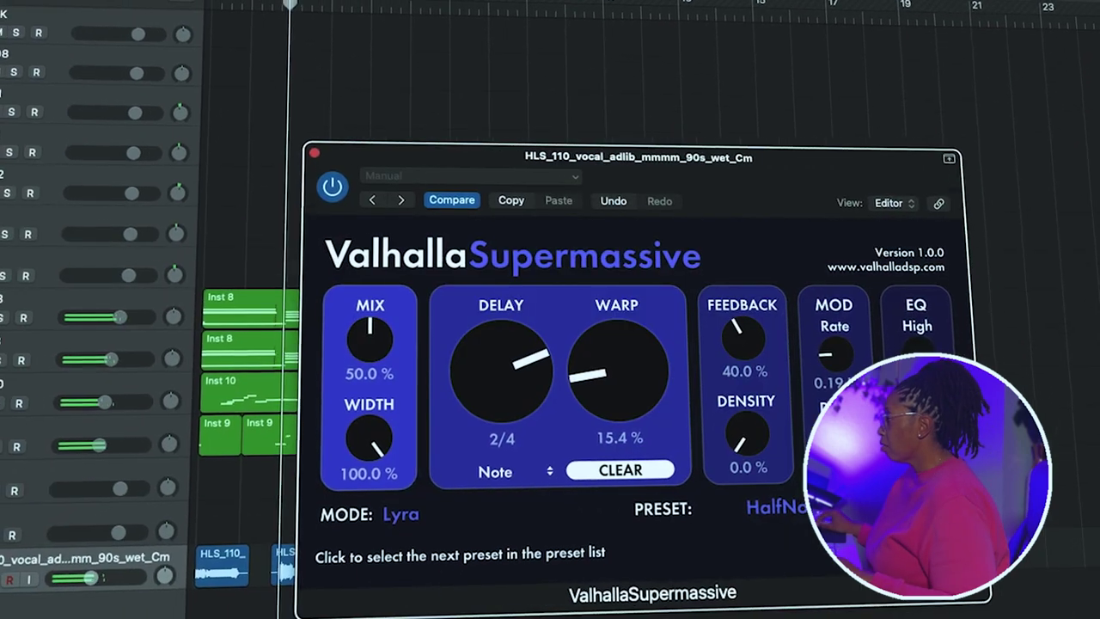
# Try successive ValhallaSupermassive presets on the vocal ad-lib track, moving past the half-note presets
pyautogui.click(404, 200)
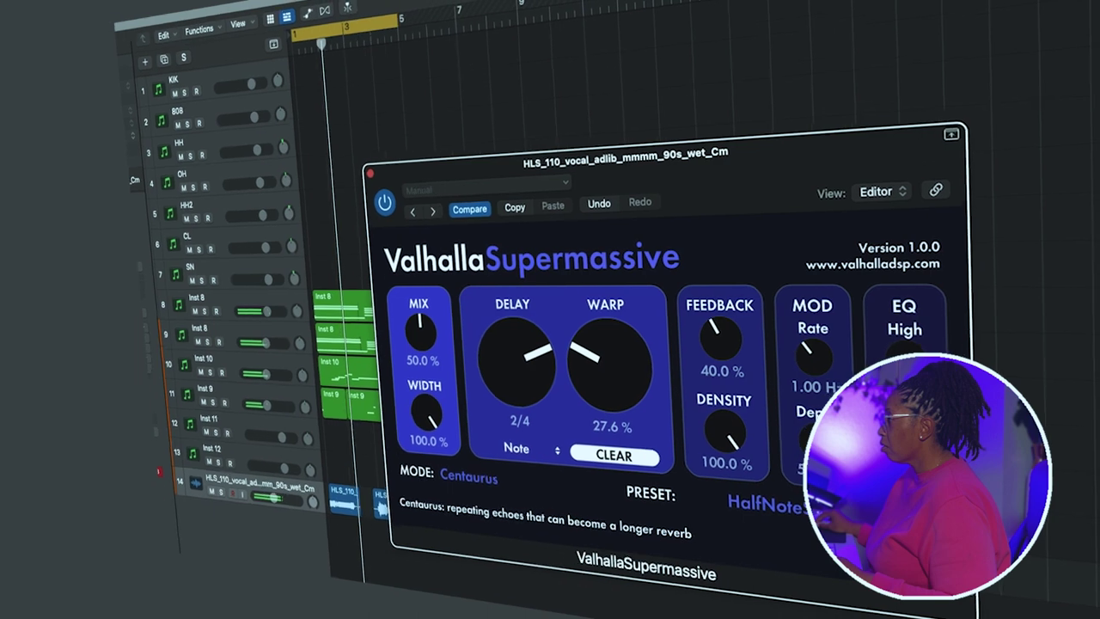
pyautogui.click(928, 519)
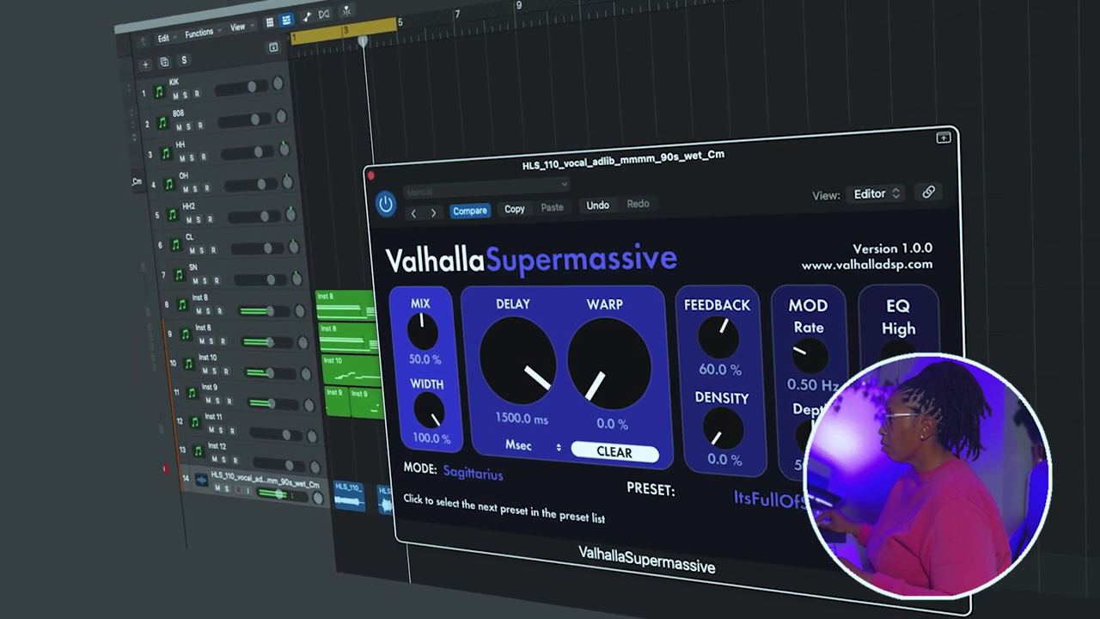
pyautogui.click(930, 516)
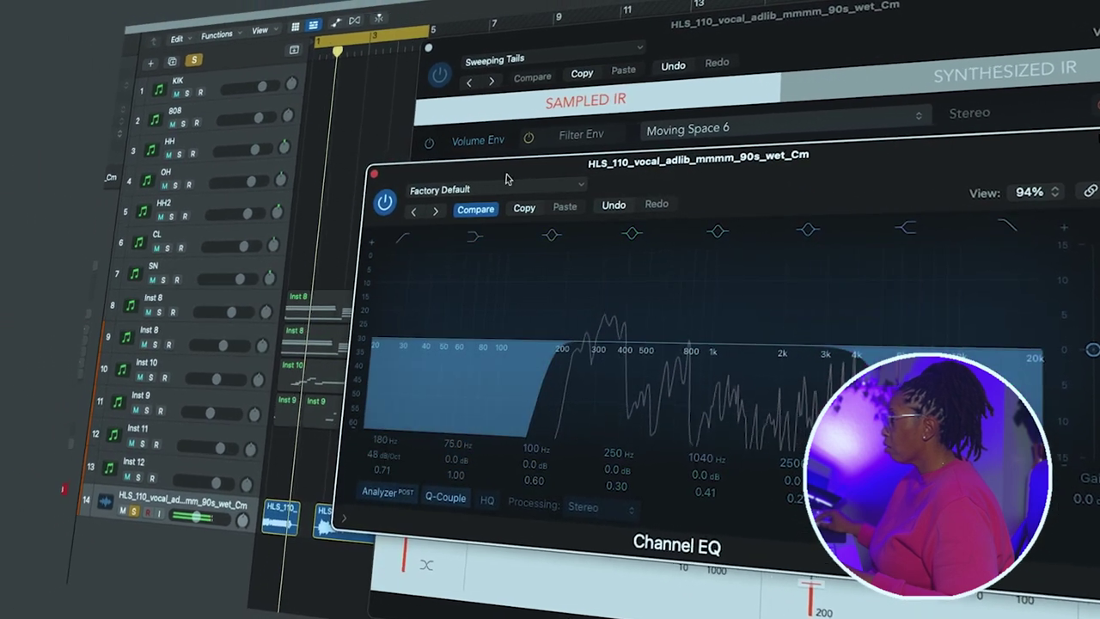
# Close the vocal ad-lib's Channel EQ and switch its reverb from Sweeping Tails to the following preset
pyautogui.click(365, 173)
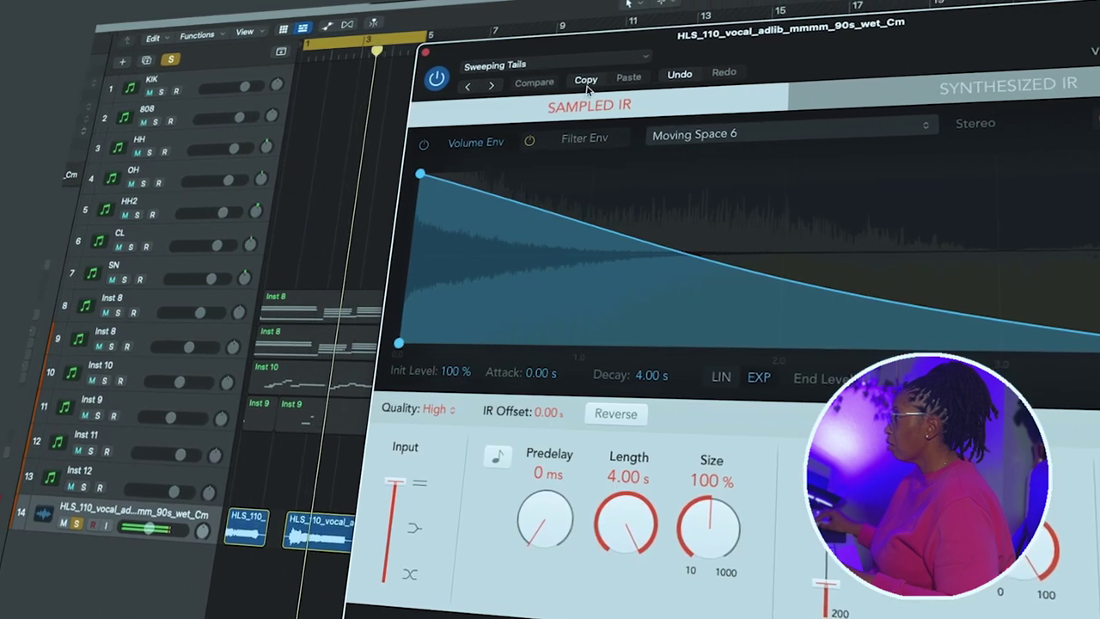
pyautogui.click(483, 89)
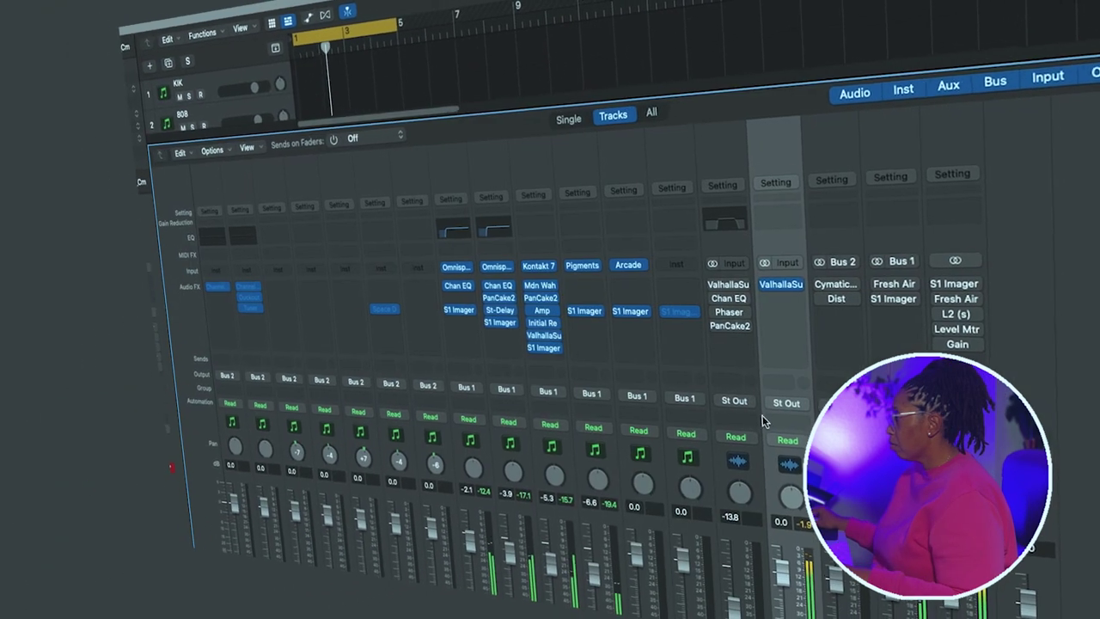
# Transfer the Phaser insert from the processed vocal channel to the neighbouring audio channel, after ValhallaSupermassive
pyautogui.moveTo(801, 290)
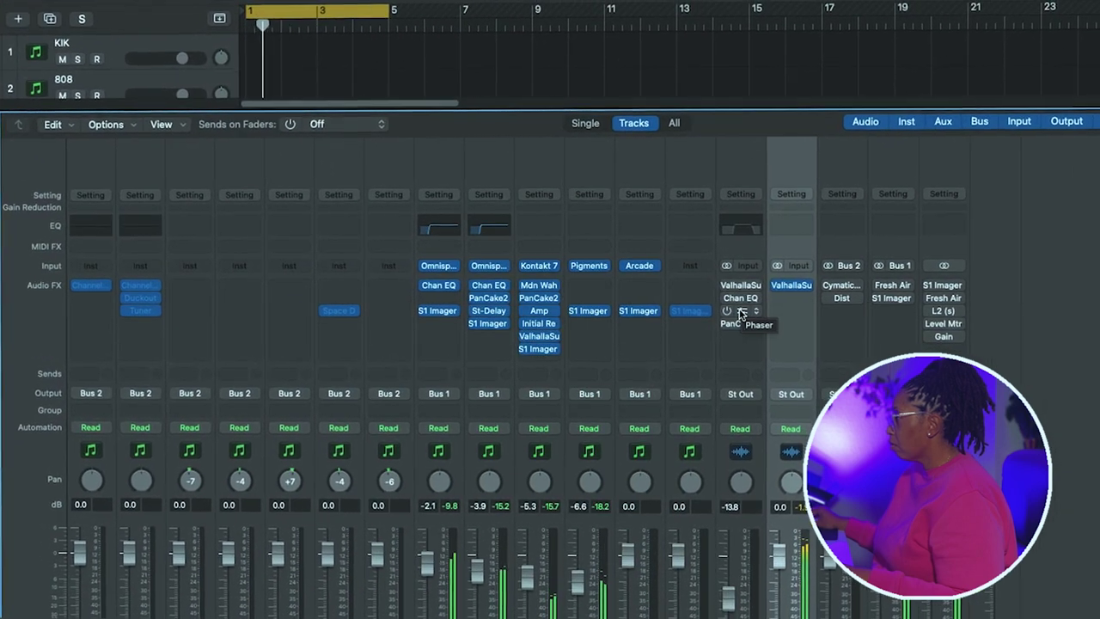
pyautogui.moveTo(746, 311); pyautogui.dragTo(791, 303)
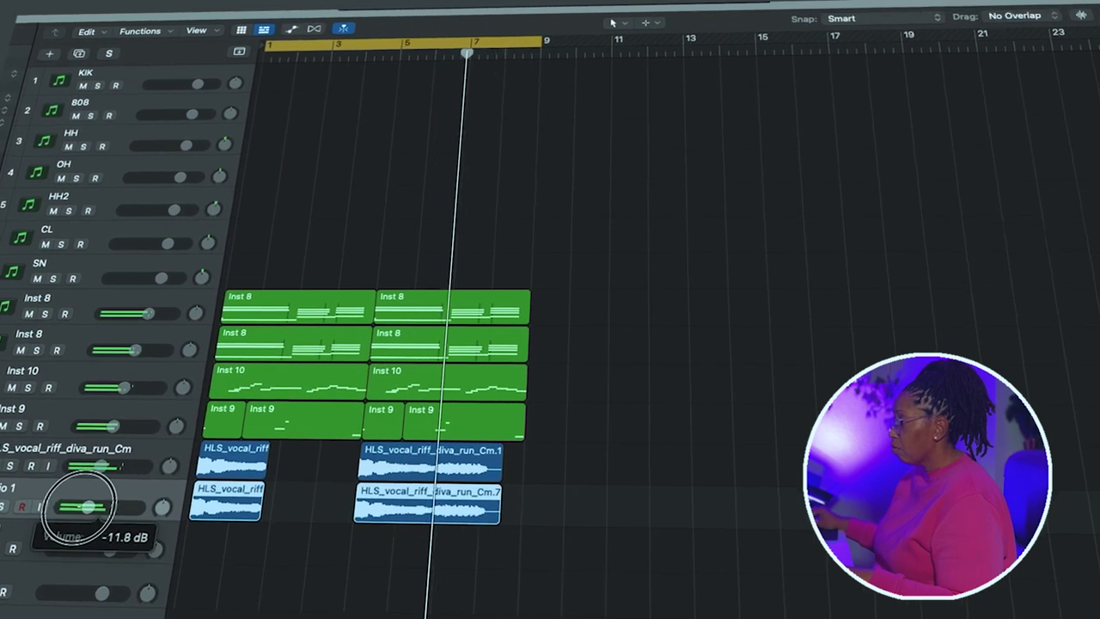
# Set the Audio 1 vocal riff layer's volume to about -11.8 dB and play the arrangement
pyautogui.moveTo(31, 509); pyautogui.dragTo(25, 527)
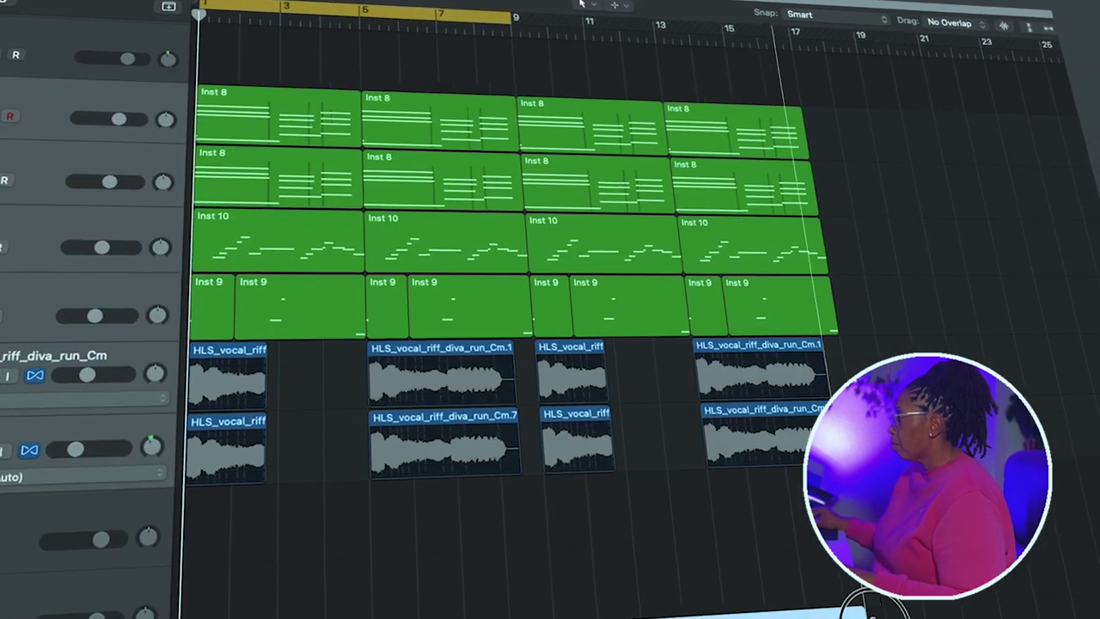
pyautogui.press('space')
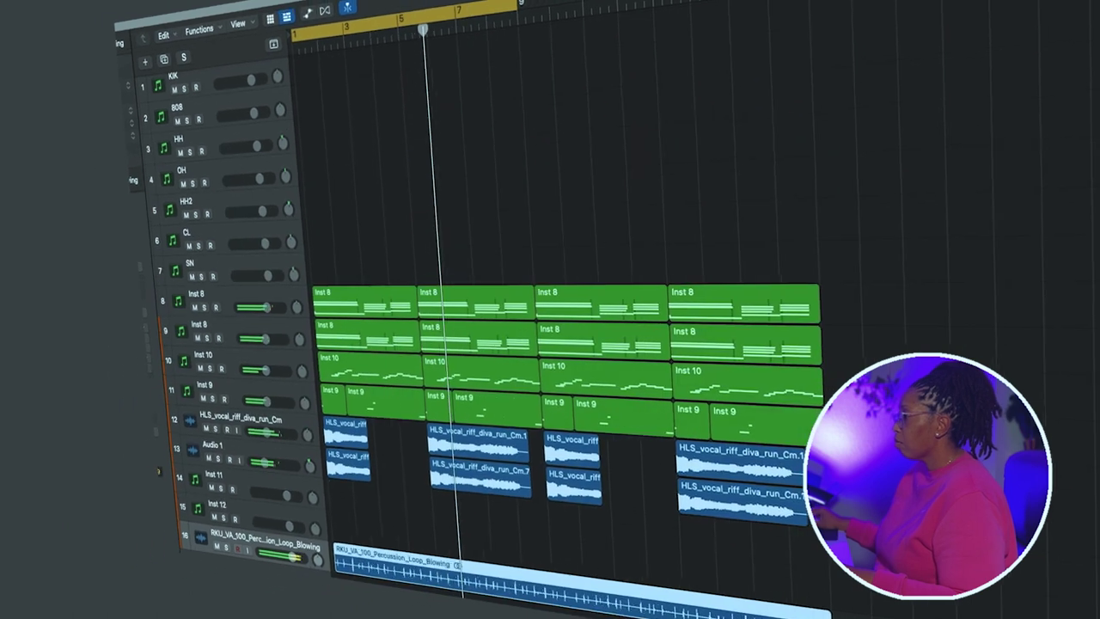
# Extend the cycle range to 16 bars, ending at bar 17, and play the arrangement
pyautogui.moveTo(521, 18); pyautogui.dragTo(823, 13)
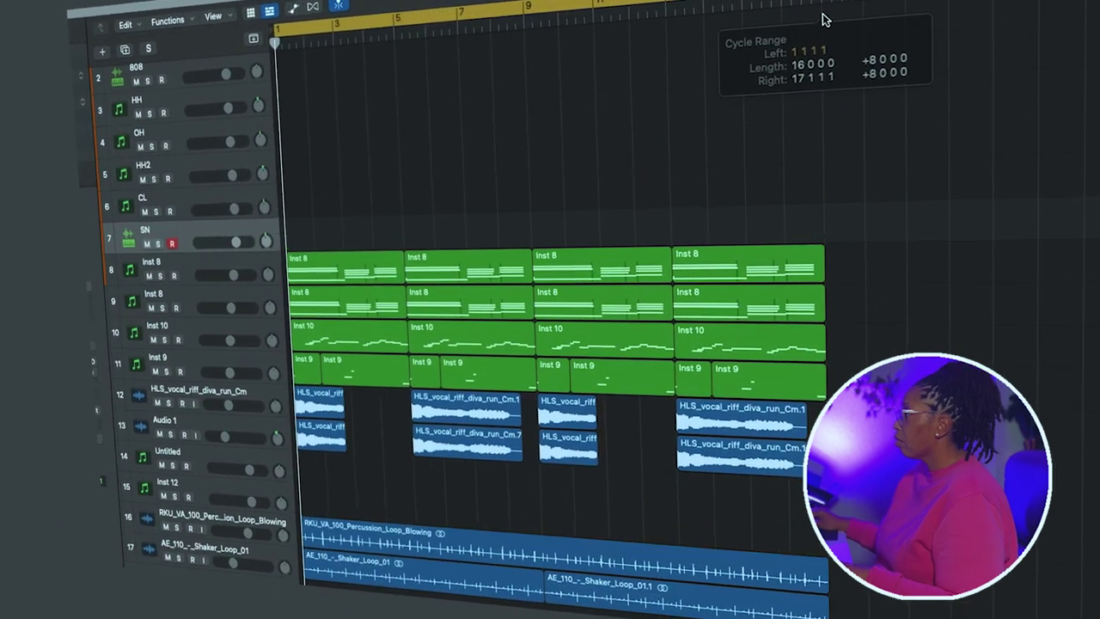
pyautogui.press('space')
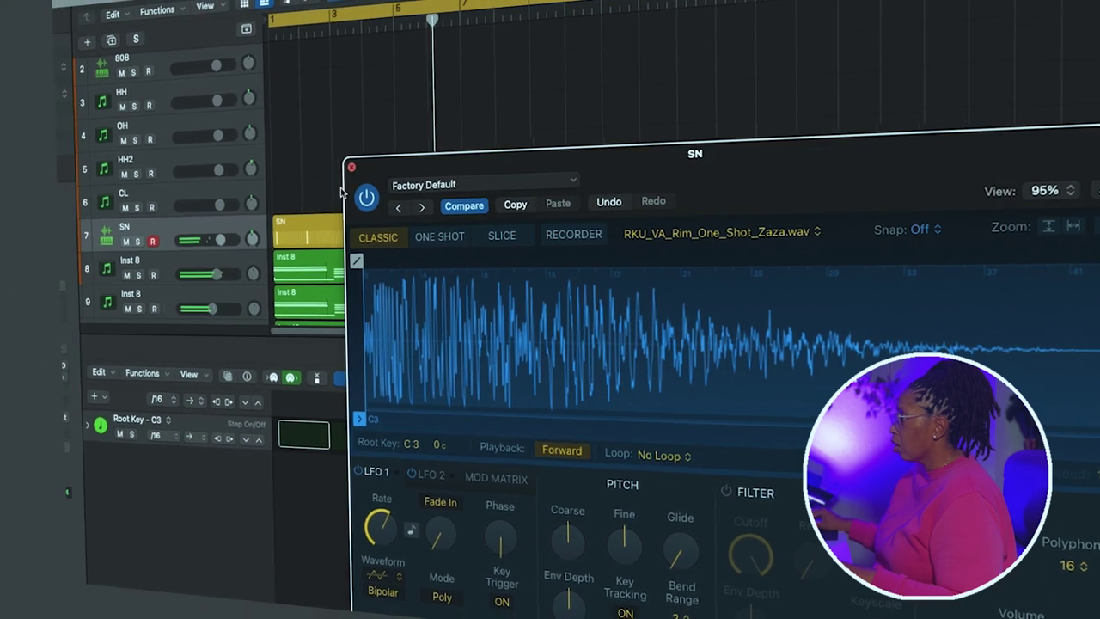
# Close the SN sampler, repeat the four-bar SN pattern once up to bar 9, and select both SN regions
pyautogui.click(351, 166)
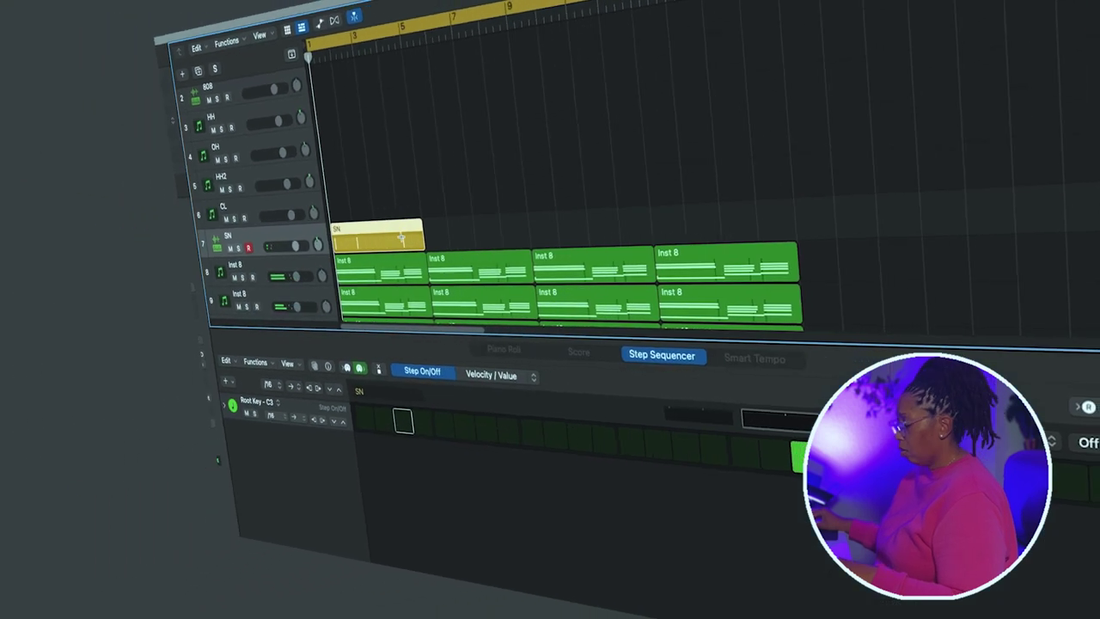
pyautogui.press('super+r')
pyautogui.moveTo(538, 221); pyautogui.dragTo(385, 226)
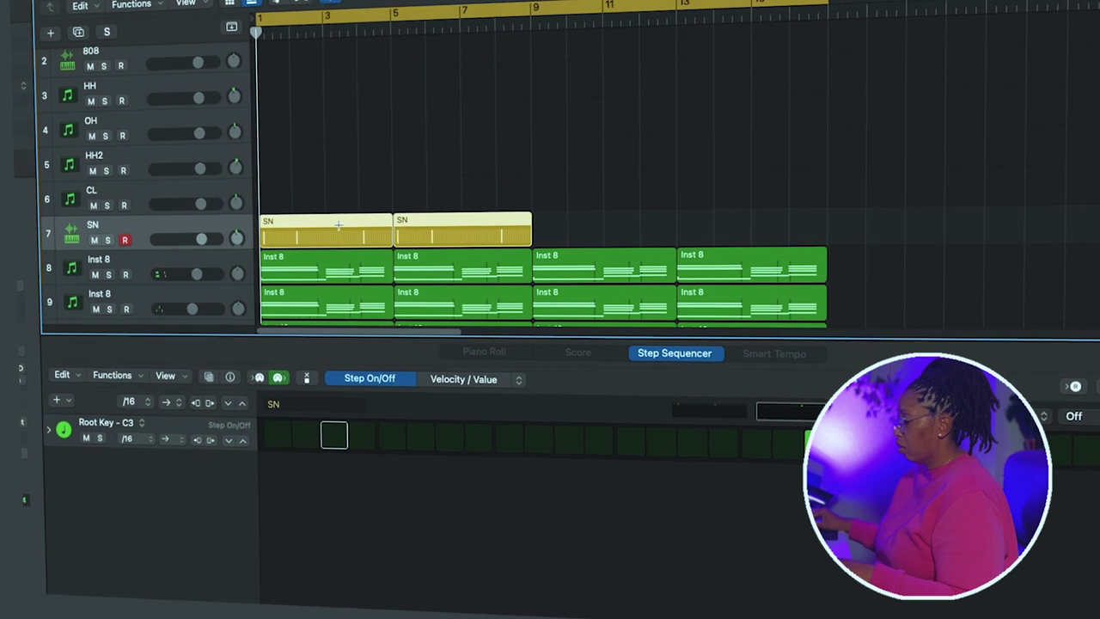
# Repeat the two selected SN regions once so the pattern fills 16 bars up to bar 17, and play the arrangement
pyautogui.press('super+r')
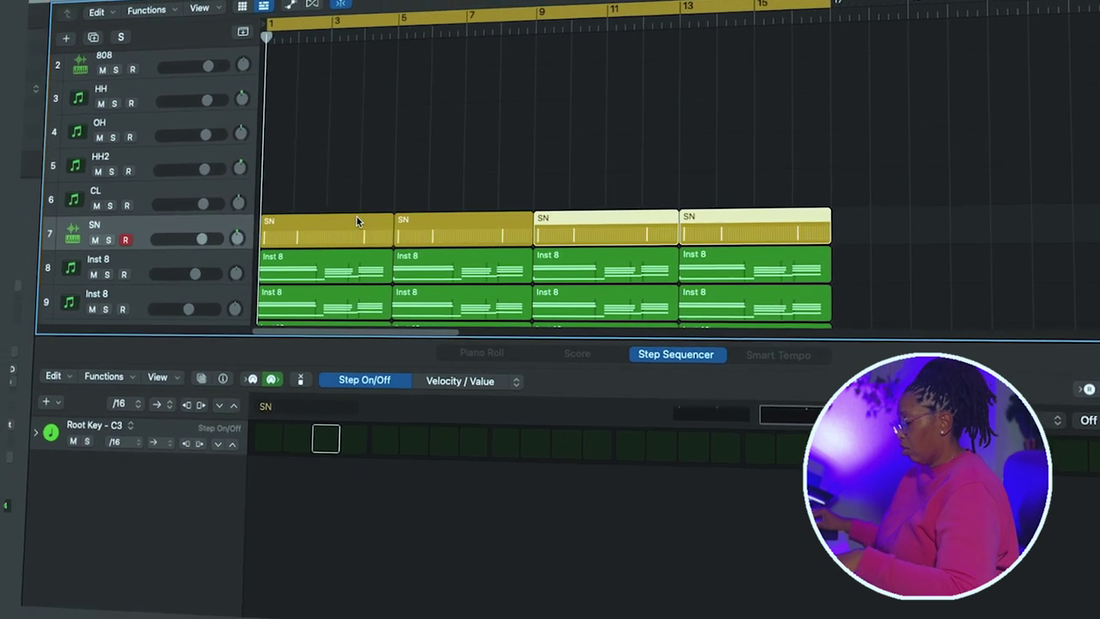
pyautogui.press('space')
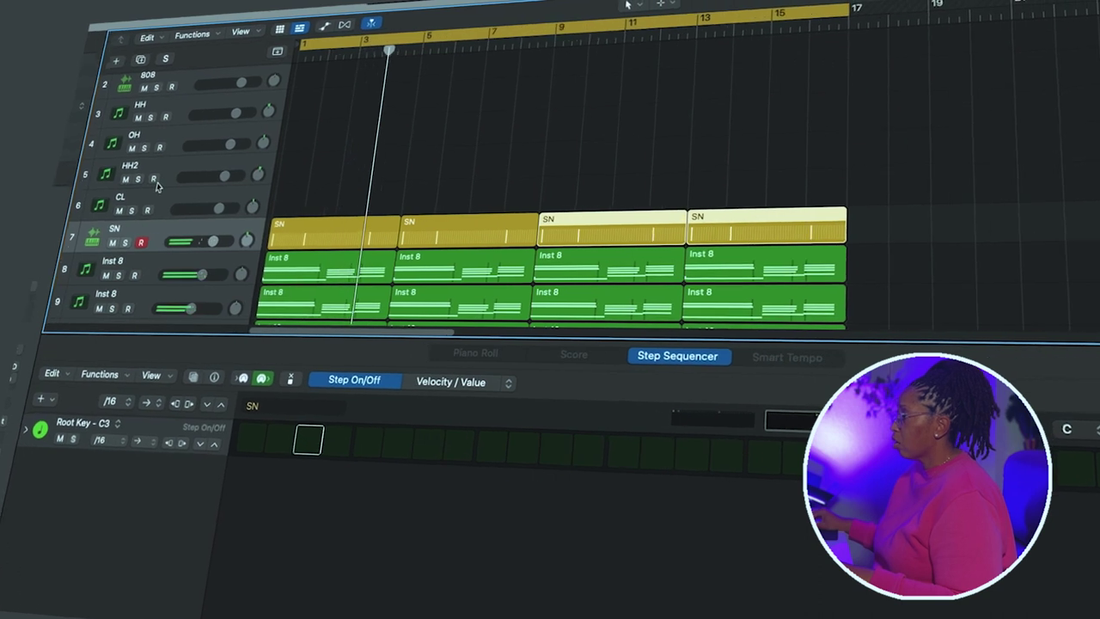
# Add a four-bar CL pattern region from bar 1 and place its hits on eighth-note steps, with the first hit on step 6
pyautogui.click(158, 199)
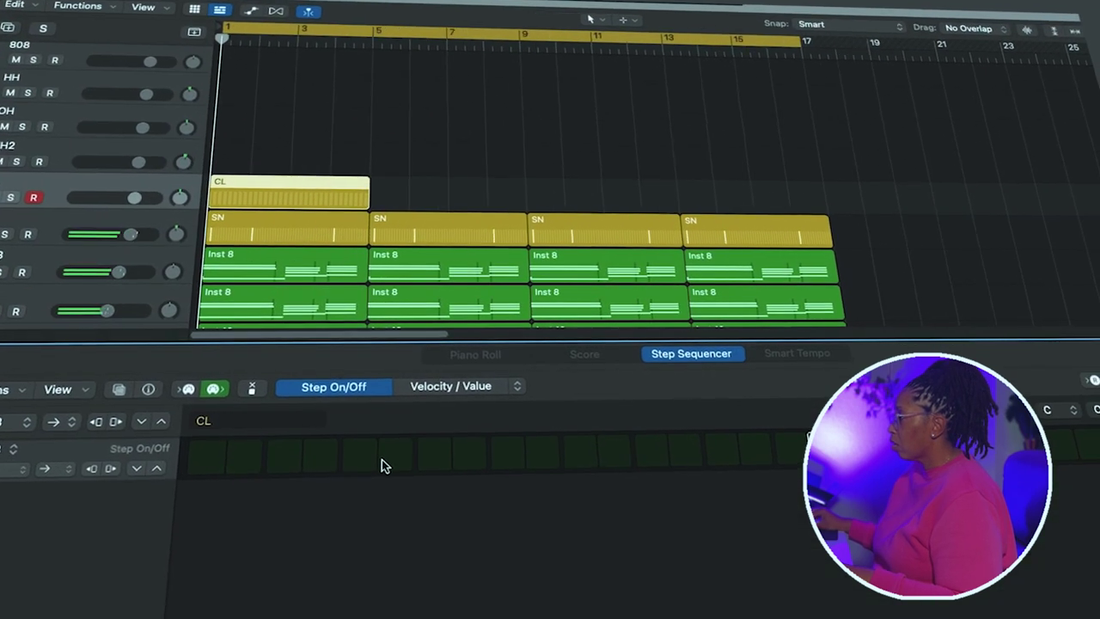
pyautogui.click(428, 447)
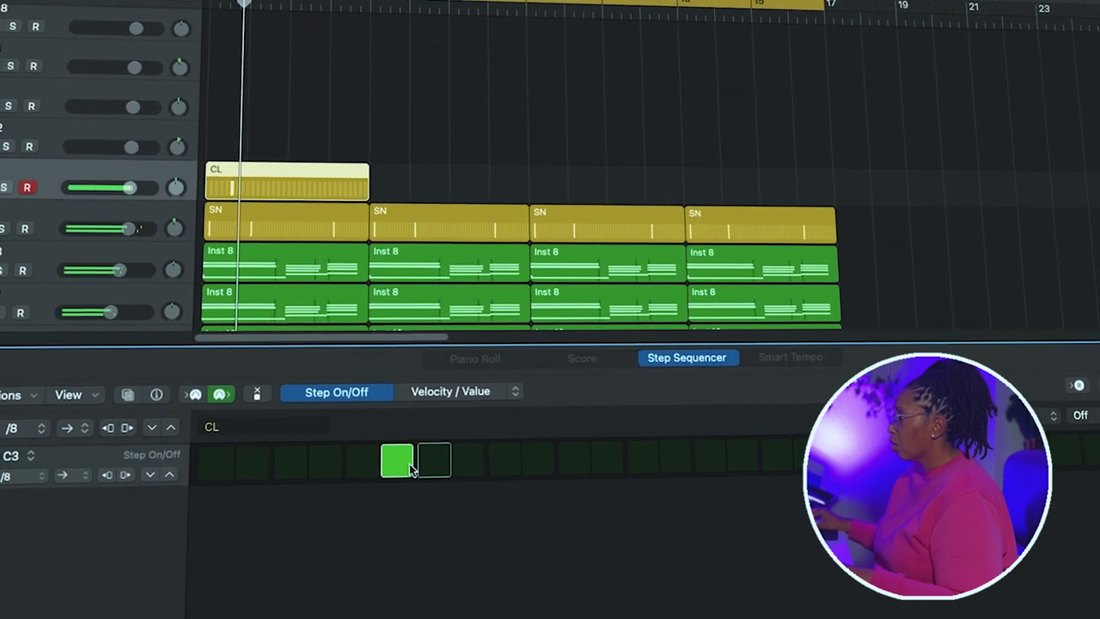
pyautogui.click(637, 453)
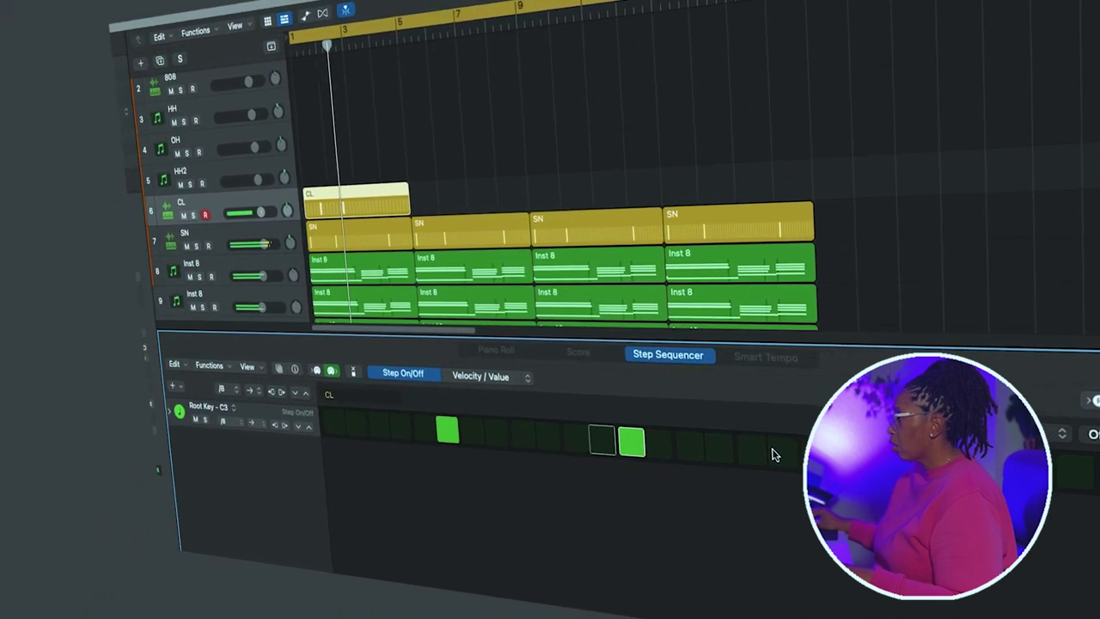
pyautogui.click(659, 443)
pyautogui.click(633, 442)
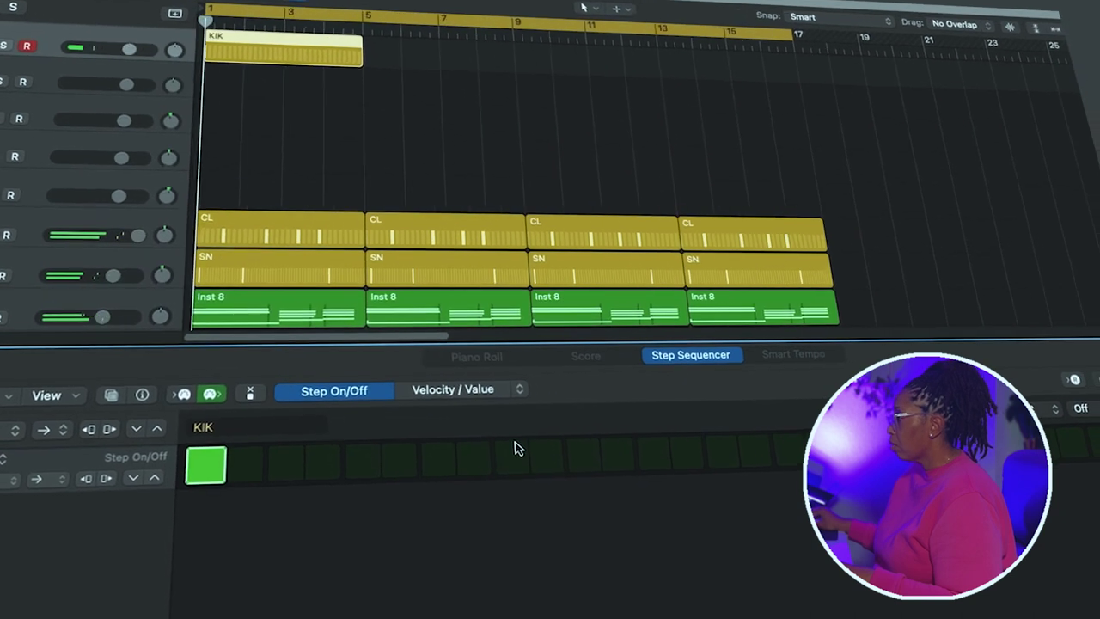
# Try different positions for a second kick hit in the four-bar KIK pattern, including steps 9, 5 and 10, while the arrangement plays
pyautogui.click(521, 471)
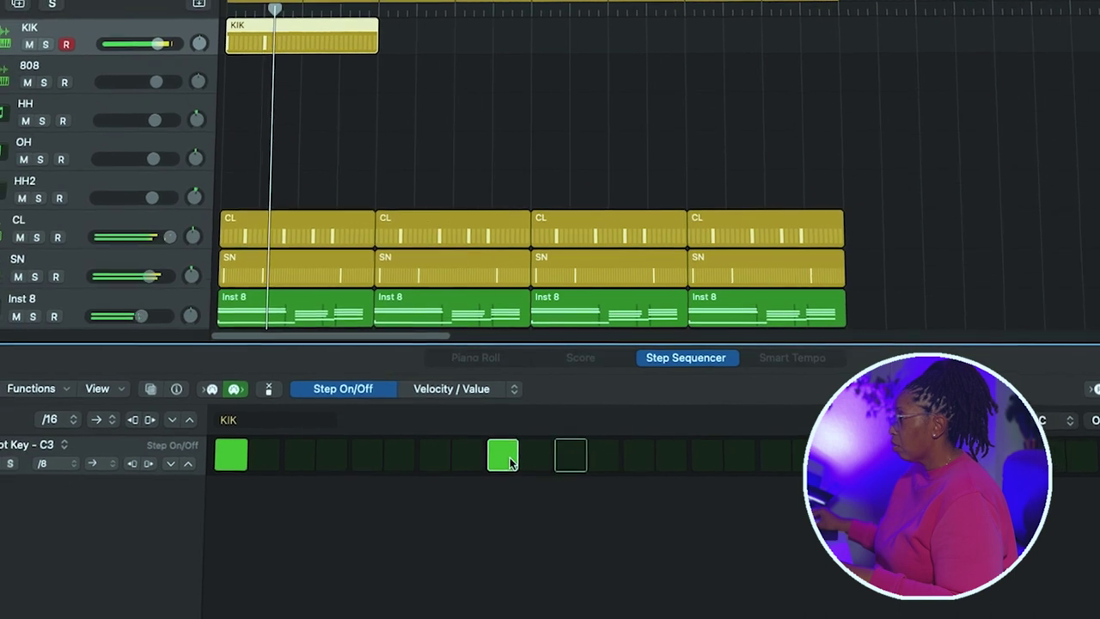
pyautogui.click(505, 450)
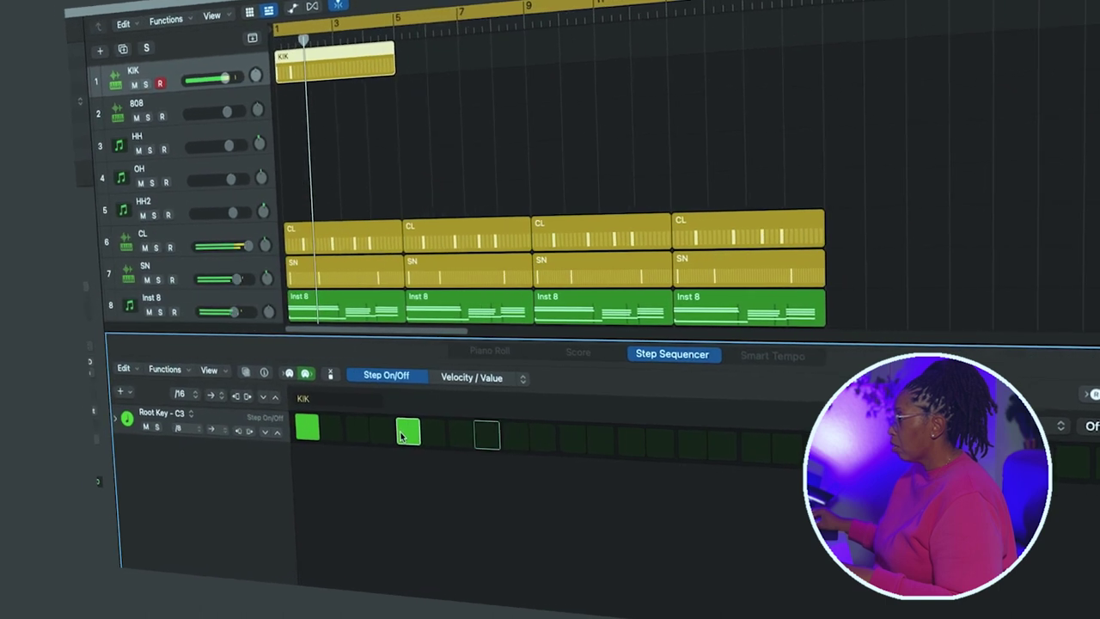
pyautogui.click(423, 430)
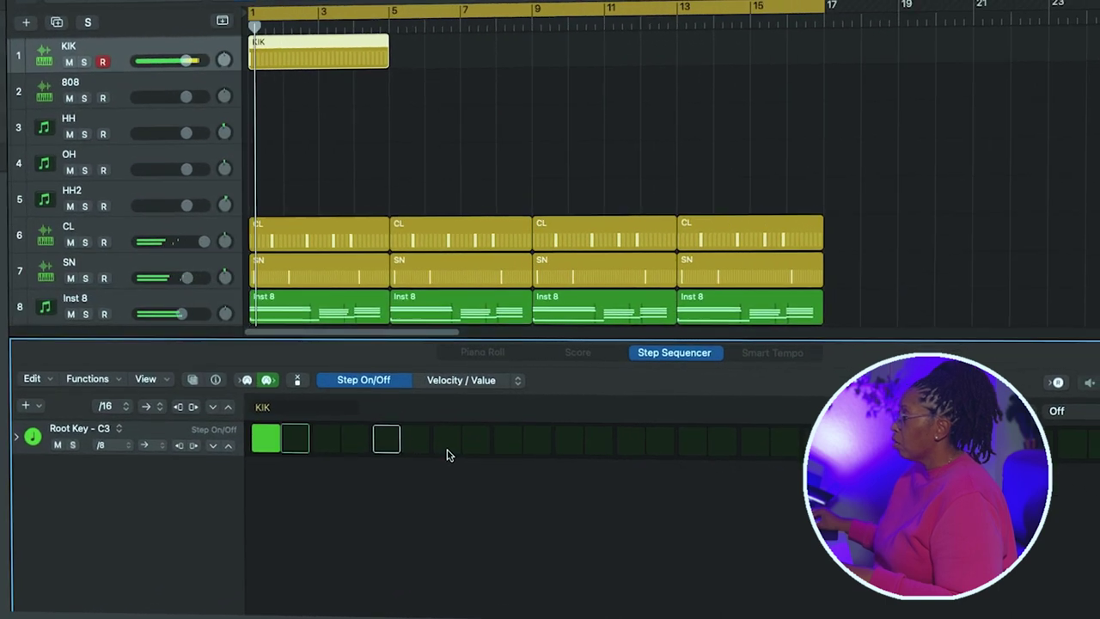
pyautogui.click(543, 445)
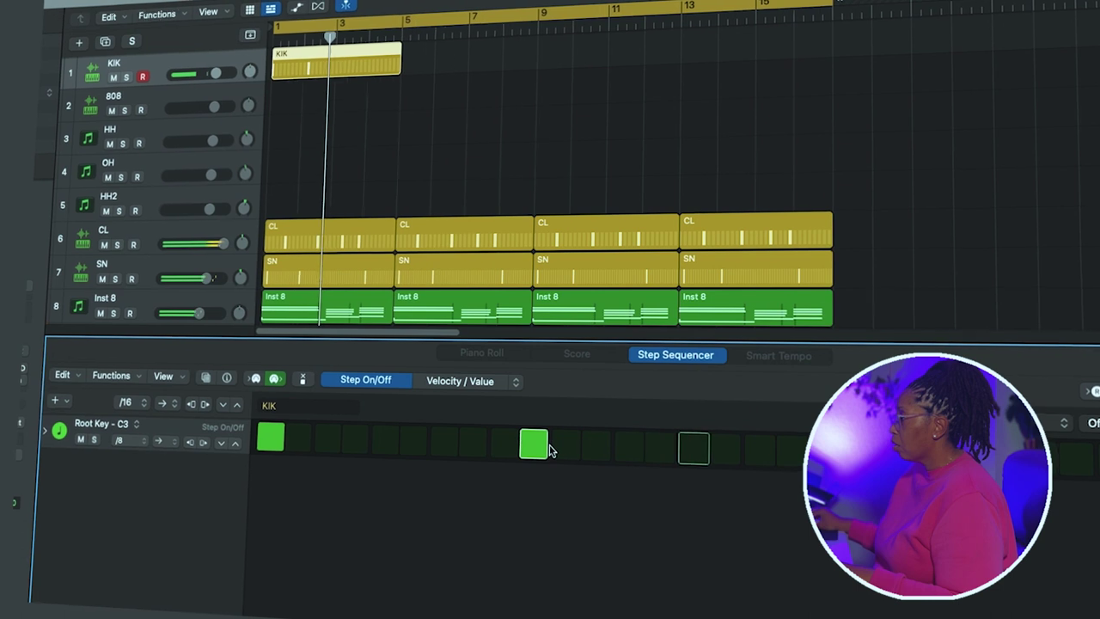
pyautogui.press('space')
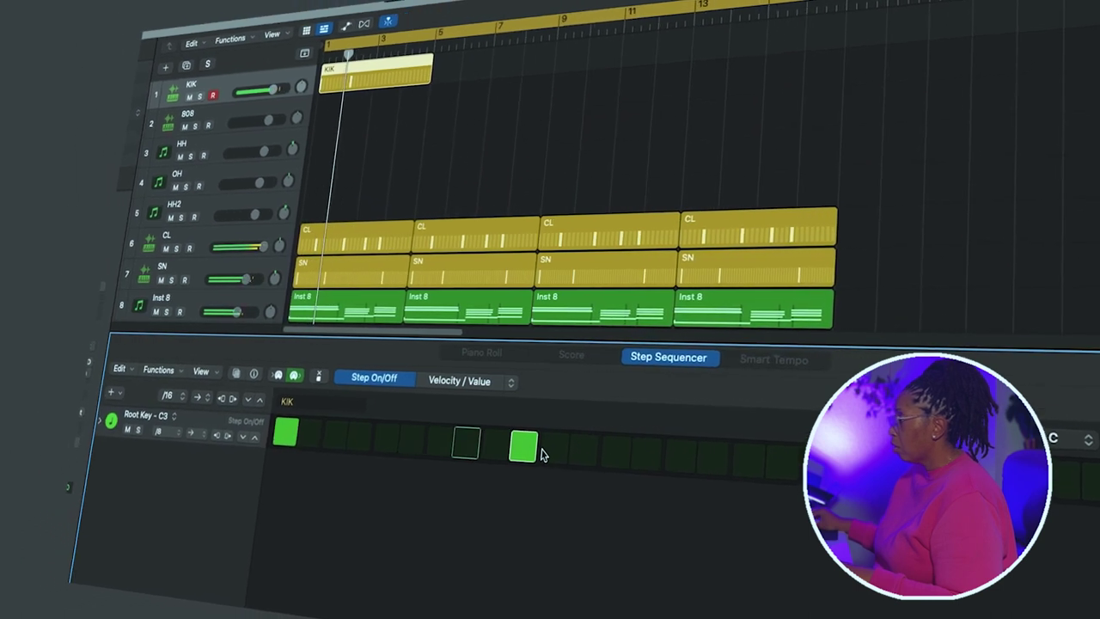
pyautogui.click(524, 448)
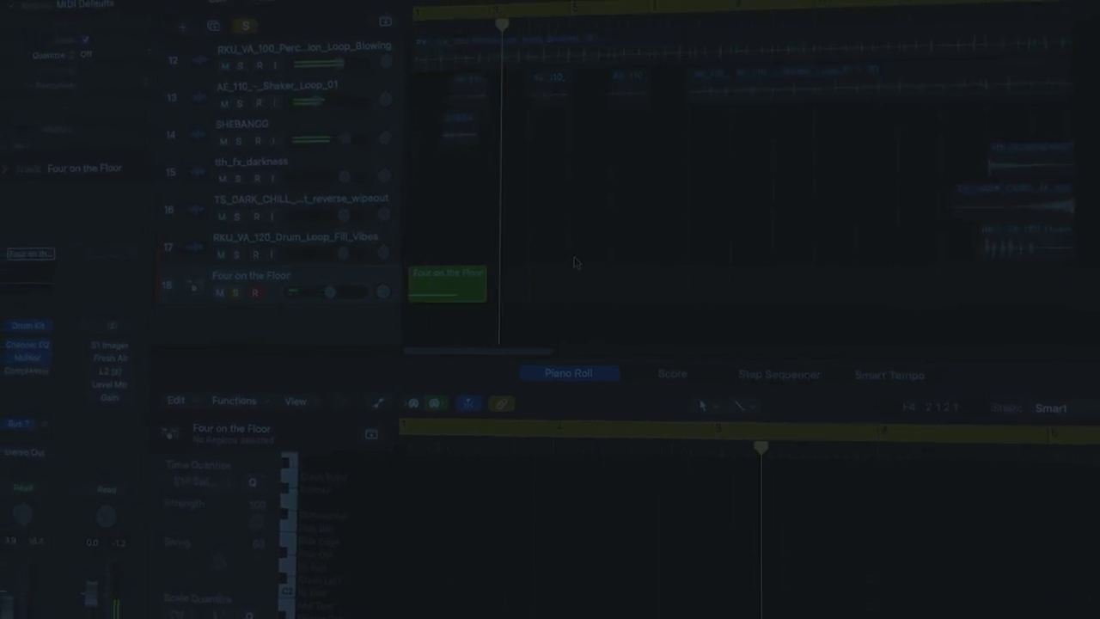
# Move the SHEBANGO track below Four on the Floor, and group the percussion loop, shaker, effects and drum fill tracks directly below SN
pyautogui.scroll(-2, 507, 247)
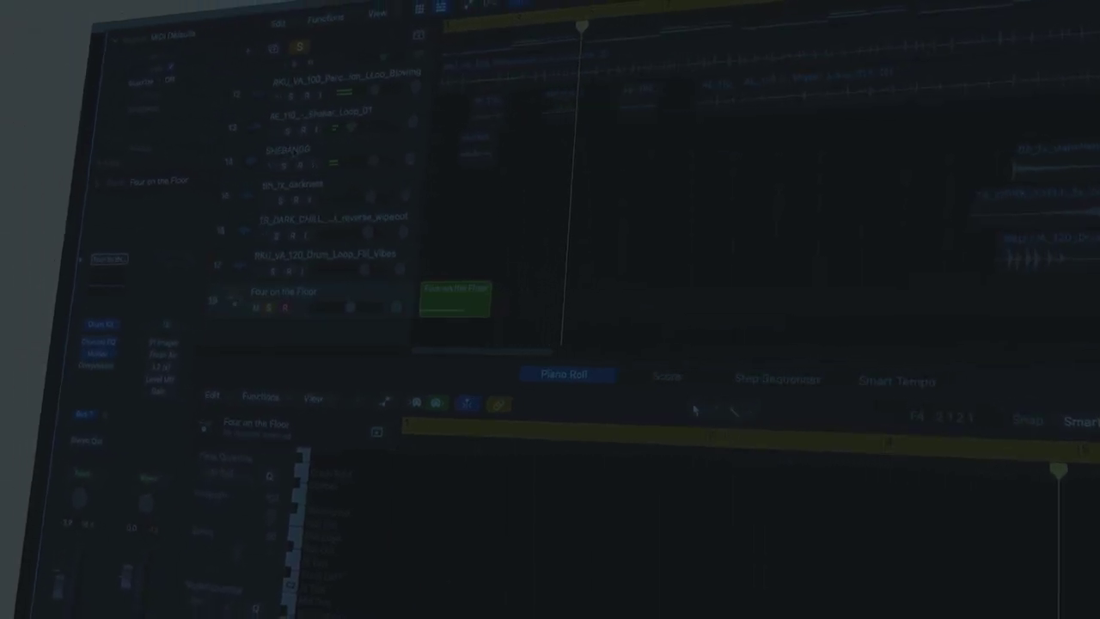
pyautogui.moveTo(288, 152); pyautogui.dragTo(277, 311)
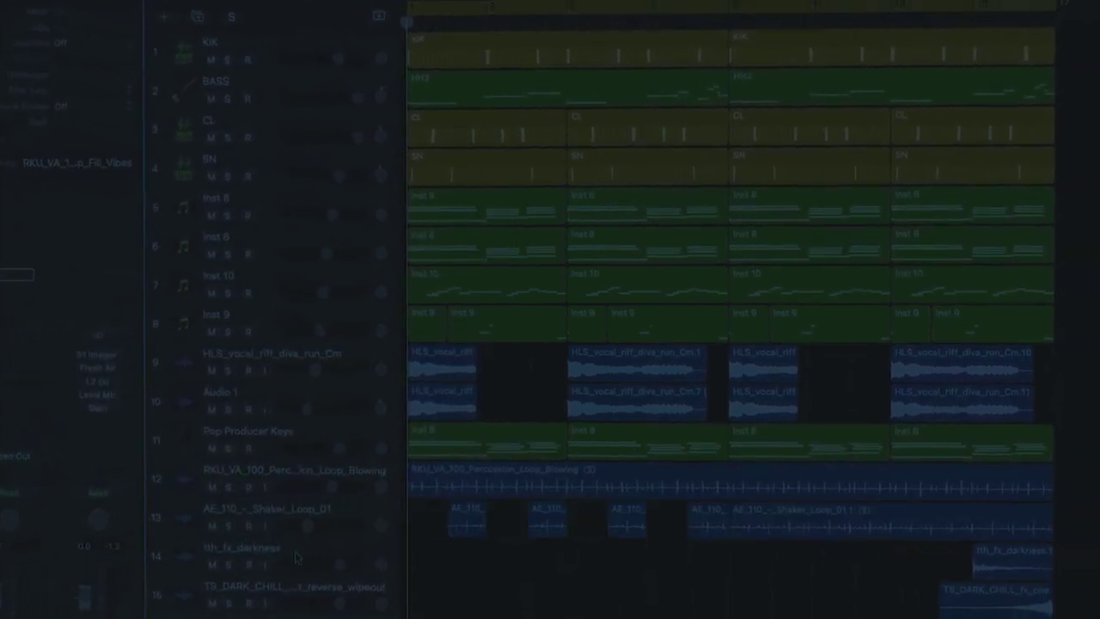
pyautogui.click(275, 484)
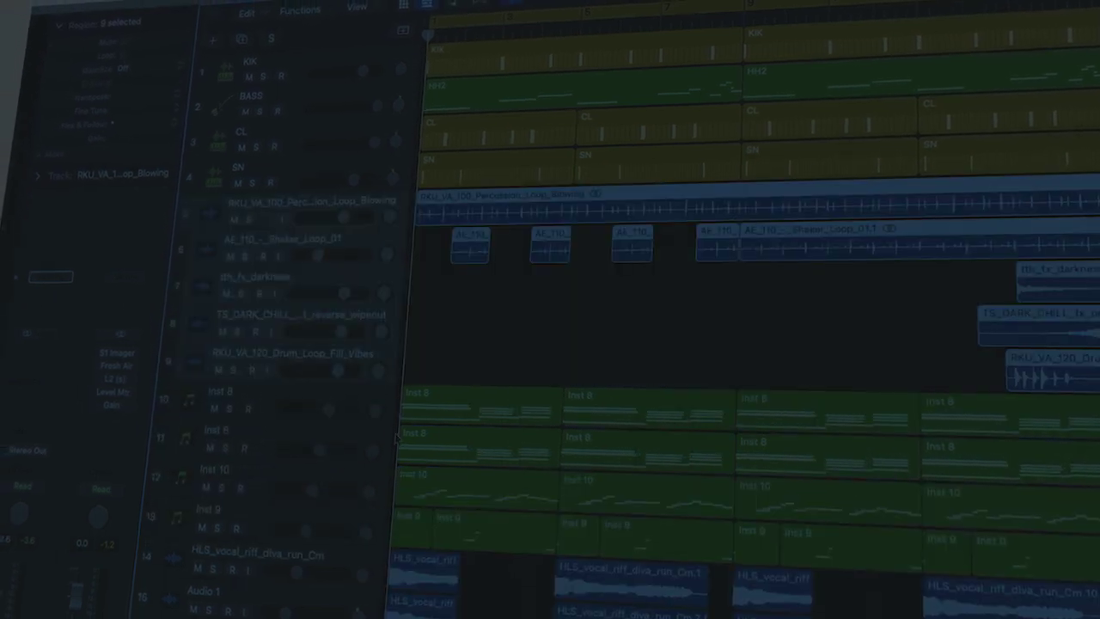
pyautogui.scroll(-2, 739, 344)
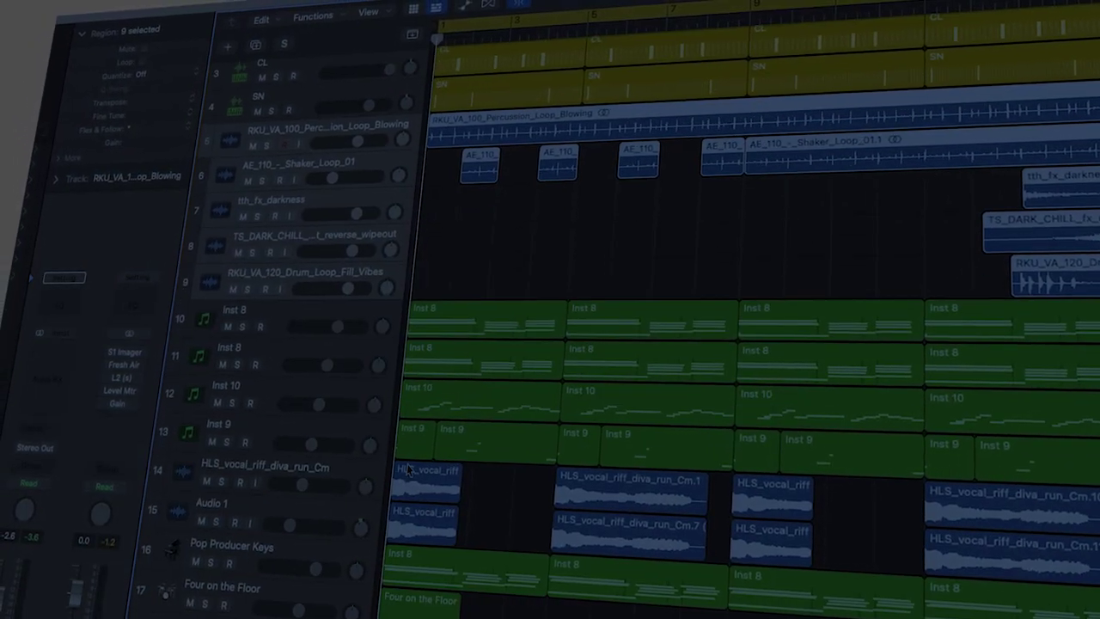